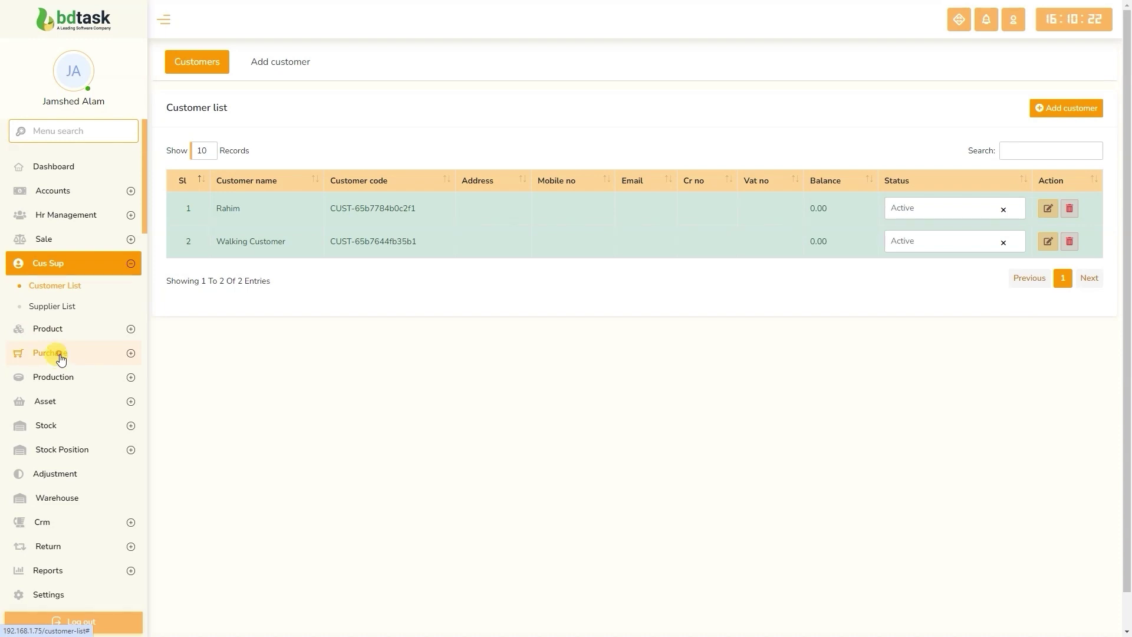
Step: Open the gold direct purchase form, set the user type to Supplier and choose the supplier's name
{"action": "left_click", "coordinate": [60, 360]}
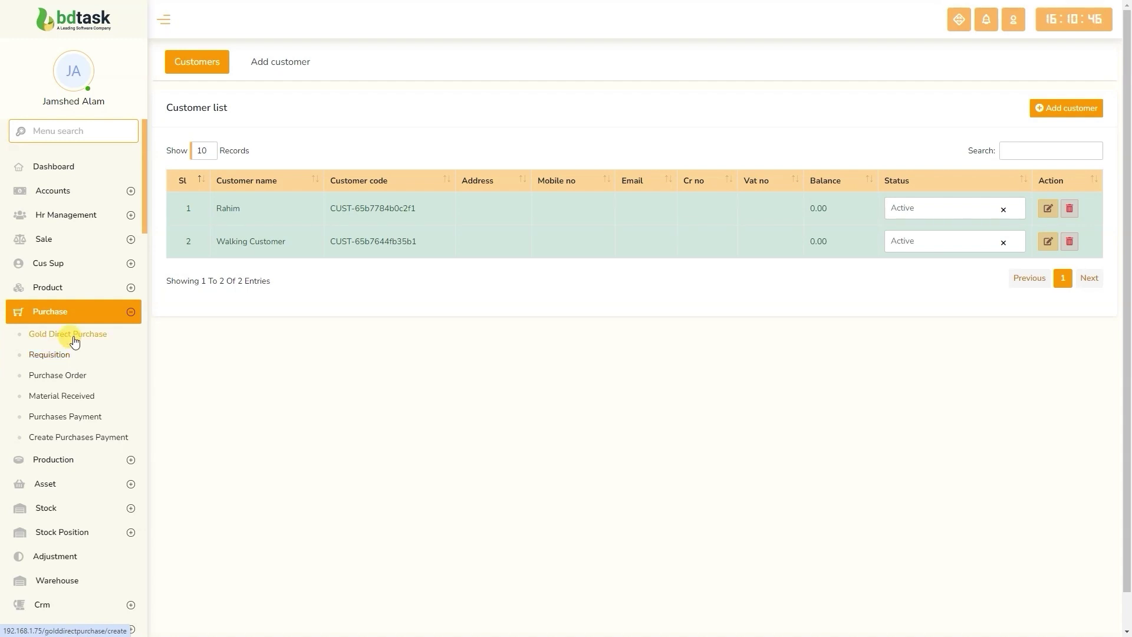
{"action": "left_click", "coordinate": [74, 340]}
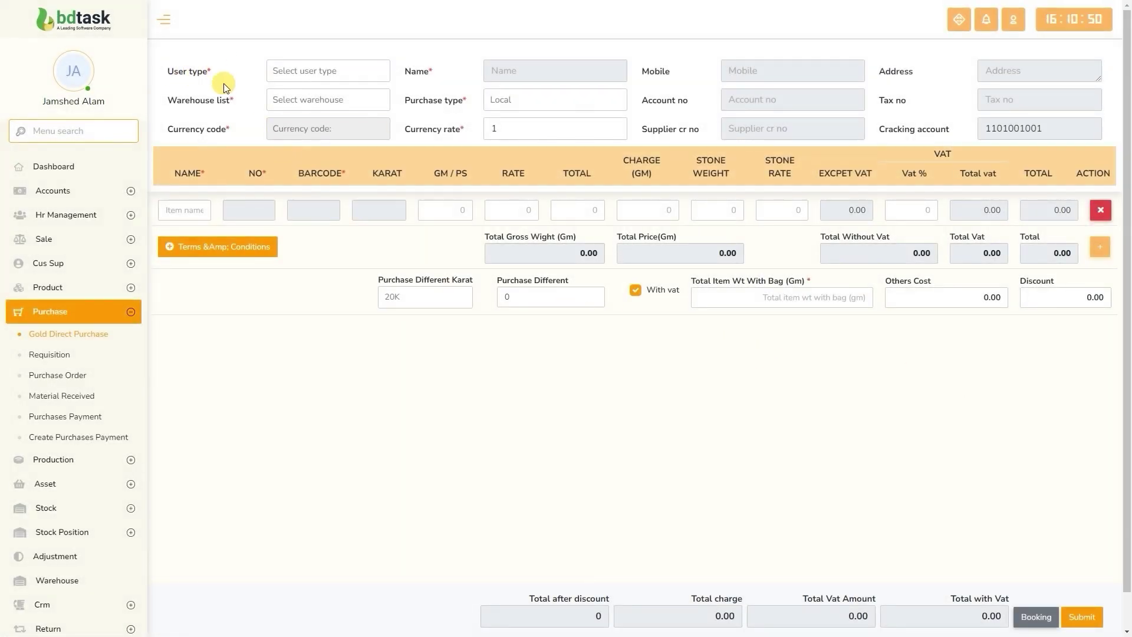
{"action": "left_click", "coordinate": [336, 75]}
{"action": "left_click", "coordinate": [293, 144]}
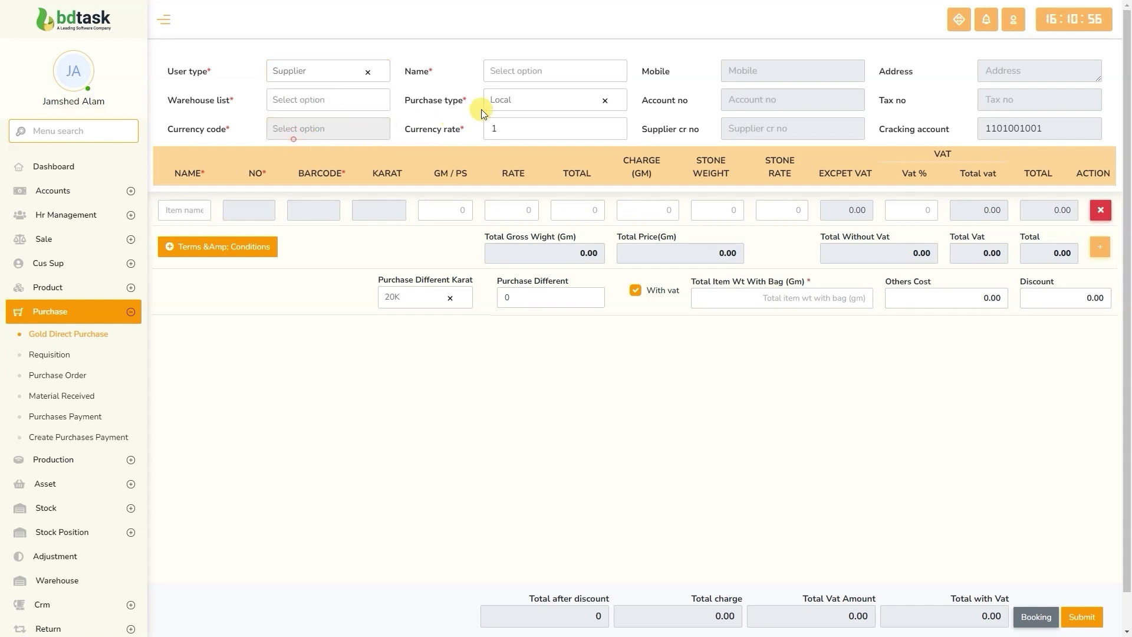
{"action": "left_click", "coordinate": [555, 71]}
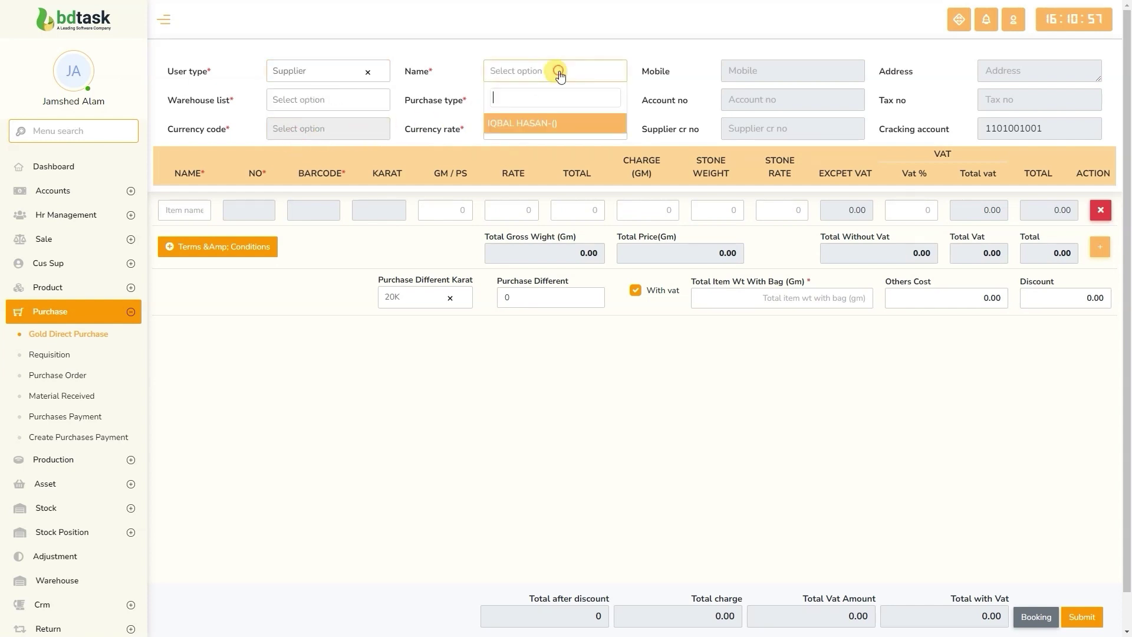
{"action": "left_click", "coordinate": [528, 123]}
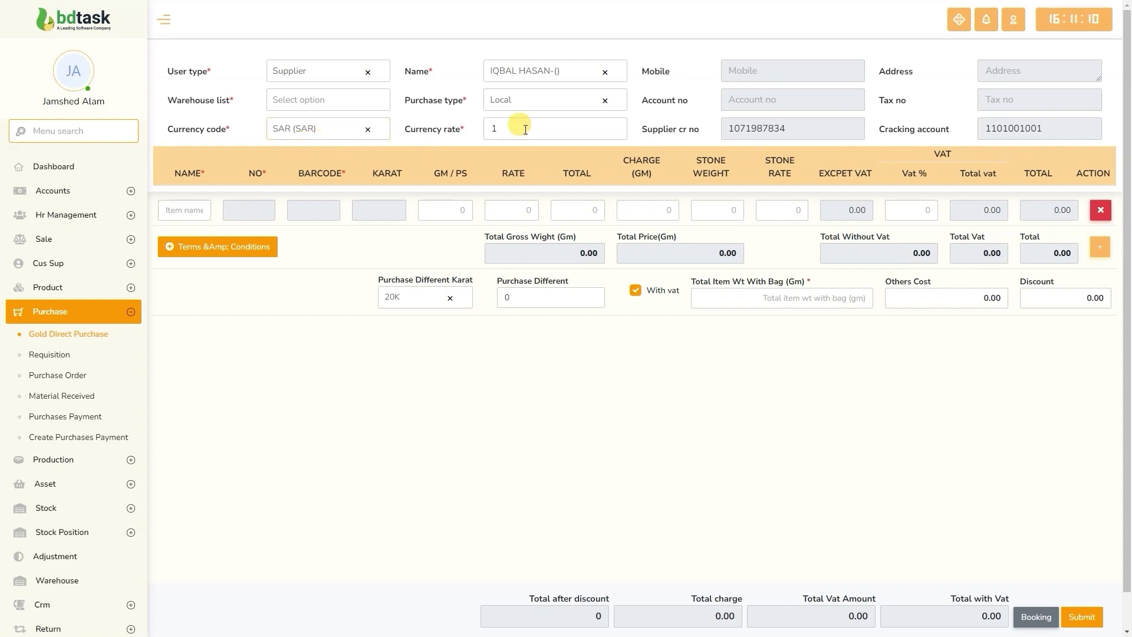
Step: Try Taka (BDT) as the currency, set it back to SAR (SAR), and choose Khilkhet as the warehouse
{"action": "left_click", "coordinate": [298, 130]}
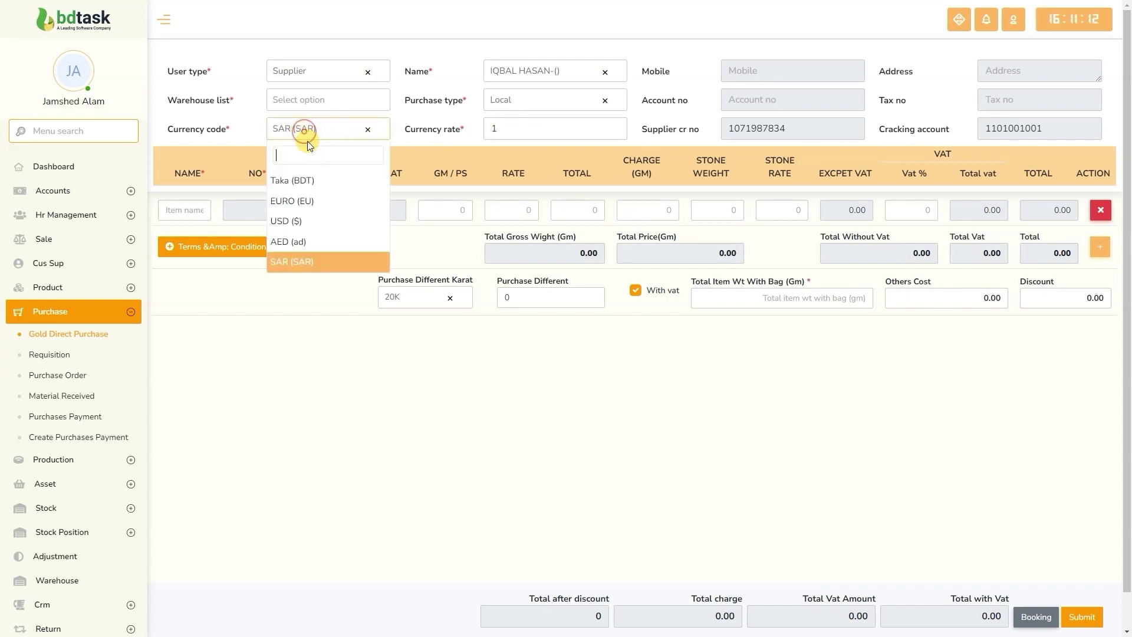
{"action": "left_click", "coordinate": [295, 190]}
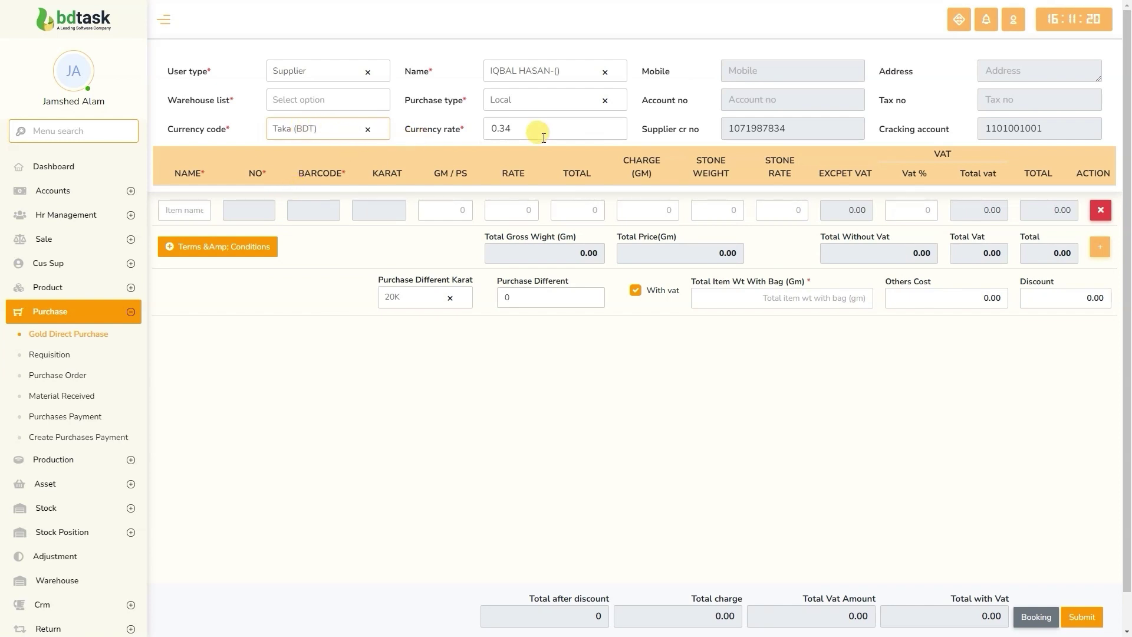
{"action": "left_click", "coordinate": [326, 127]}
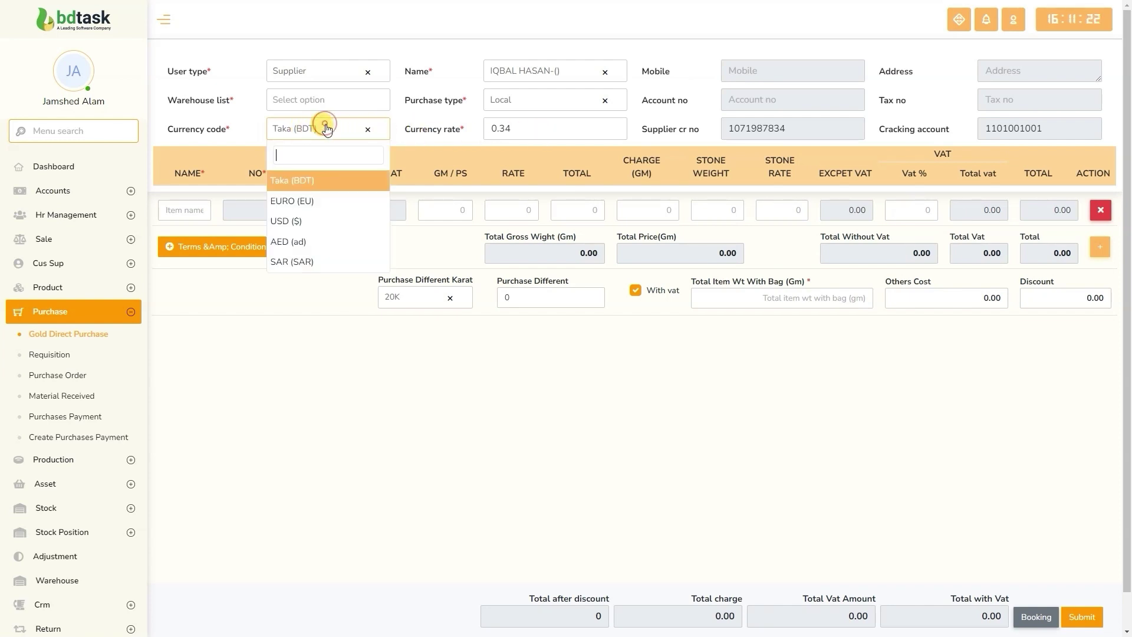
{"action": "left_click", "coordinate": [291, 260]}
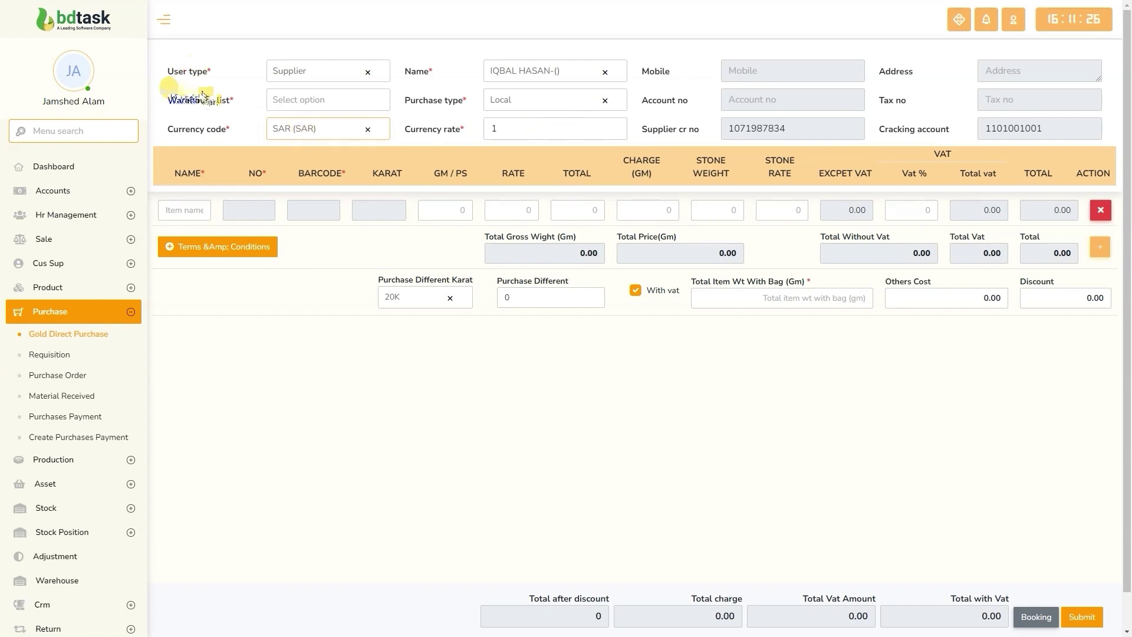
{"action": "left_click", "coordinate": [313, 101]}
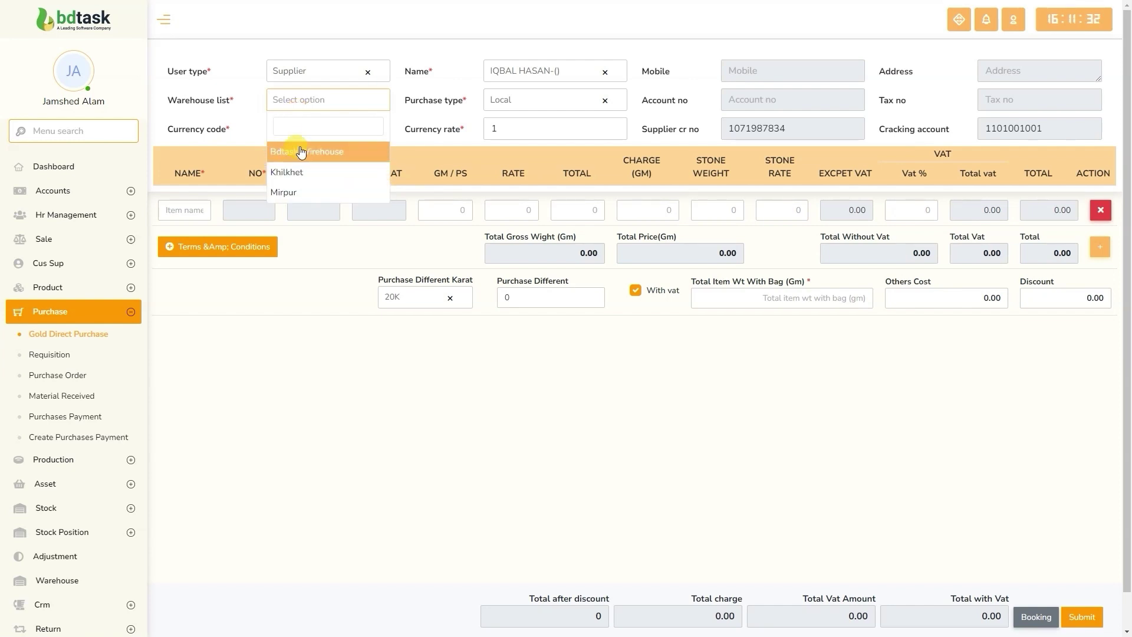
{"action": "left_click", "coordinate": [299, 171]}
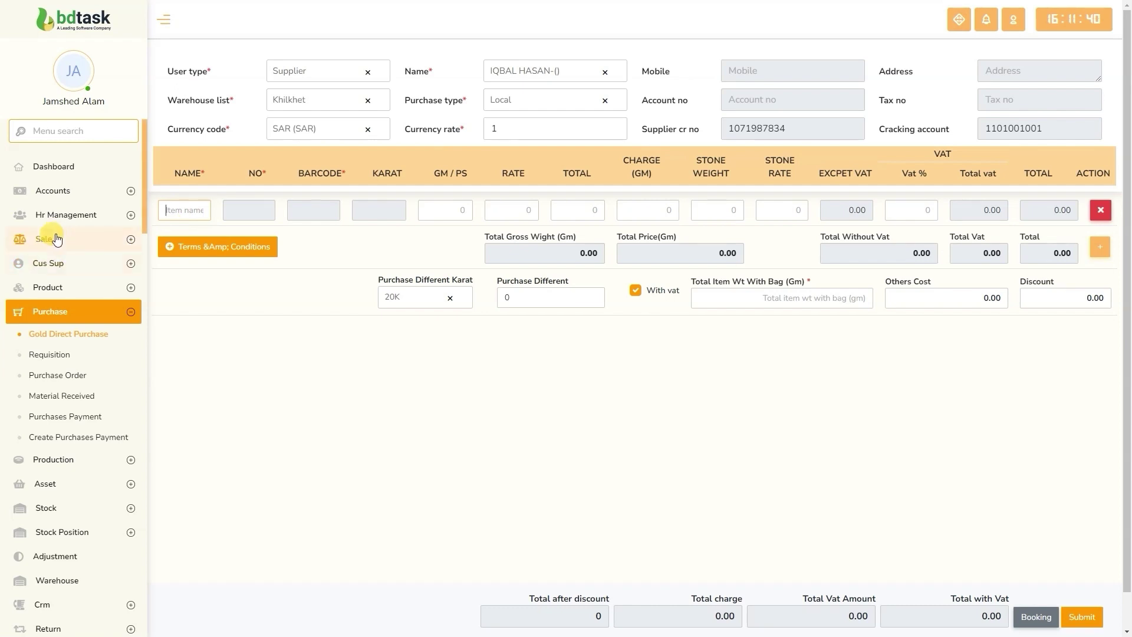
Step: Open the product management list and copy the barcode of the Gold Bangles product
{"action": "left_click", "coordinate": [47, 287]}
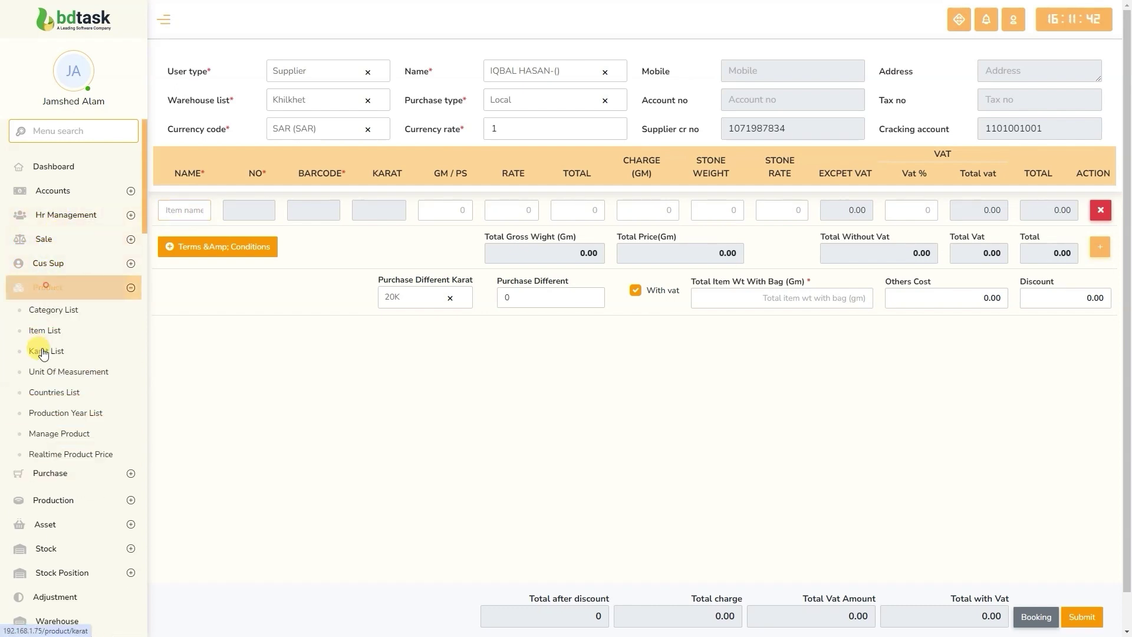
{"action": "left_click", "coordinate": [60, 434]}
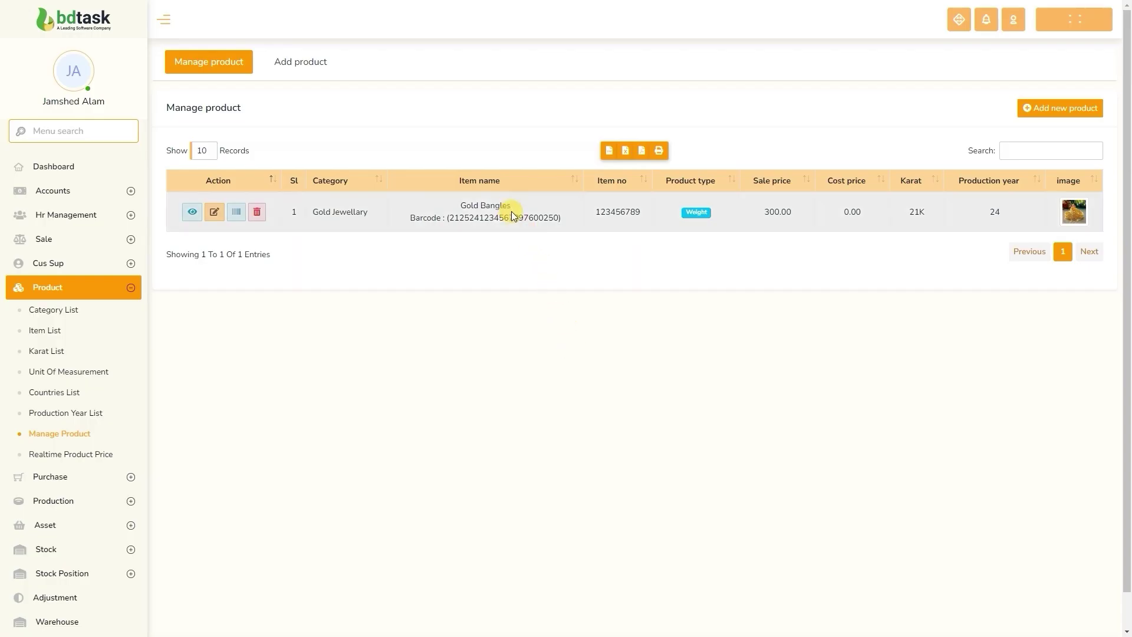
{"action": "double_click", "coordinate": [505, 218]}
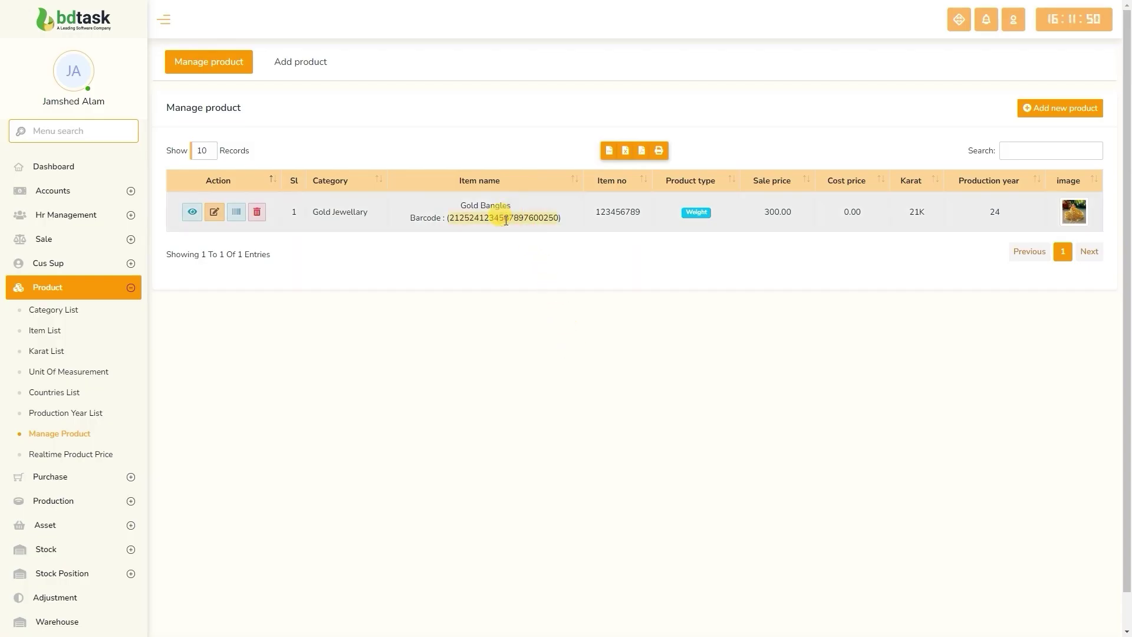
Step: Start a new gold direct purchase and set the user type to Supplier
{"action": "left_click", "coordinate": [64, 501]}
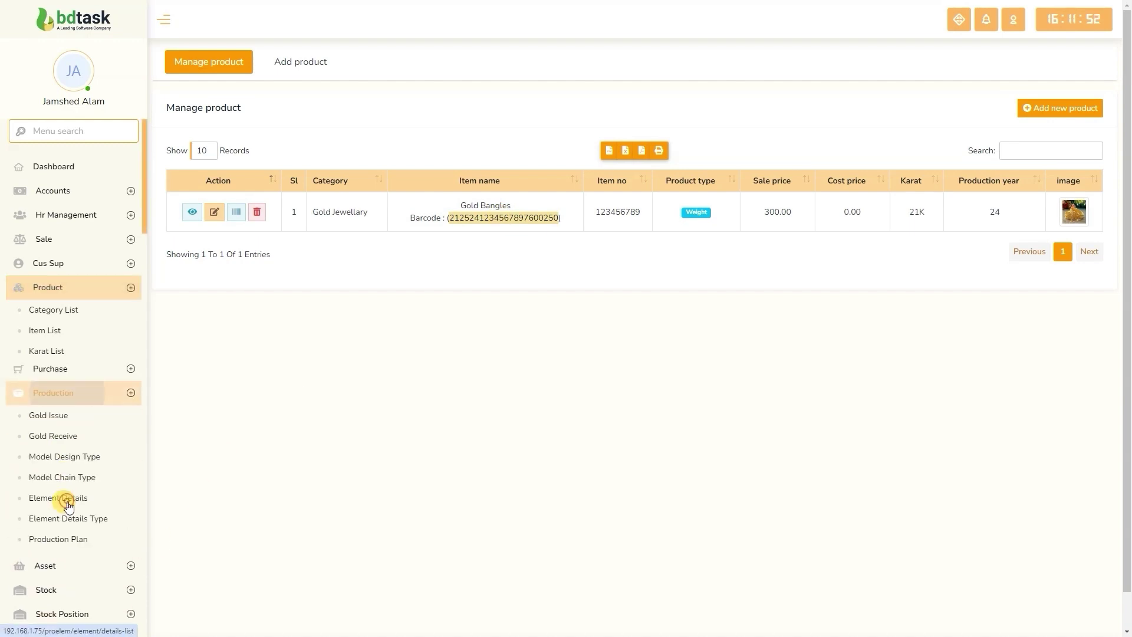
{"action": "left_click", "coordinate": [62, 311]}
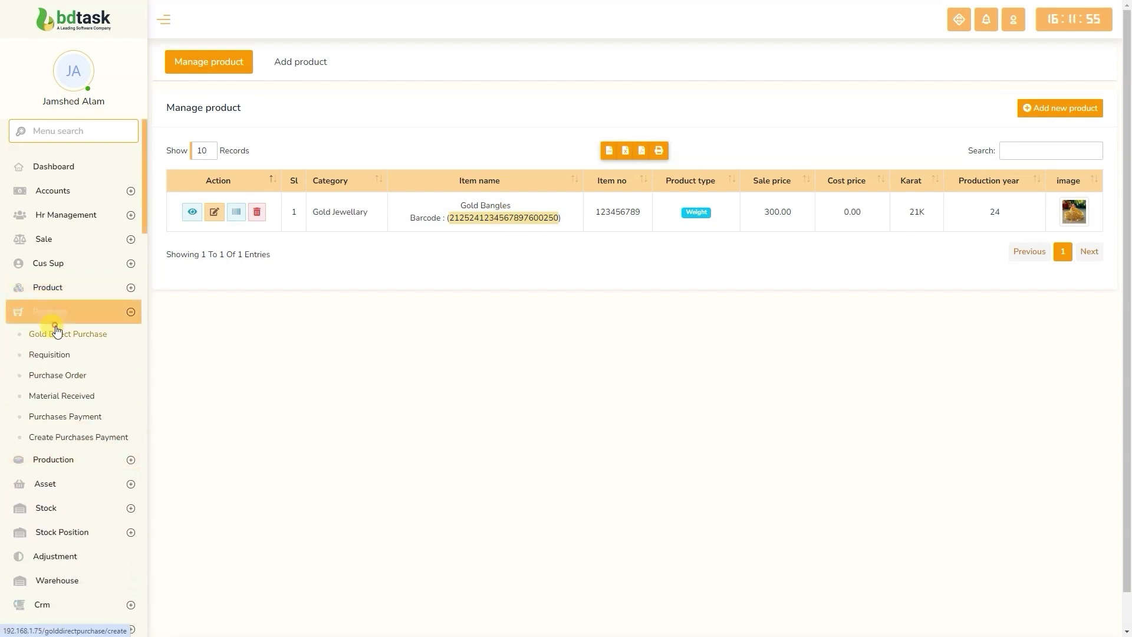
{"action": "left_click", "coordinate": [56, 332]}
{"action": "left_click", "coordinate": [306, 66]}
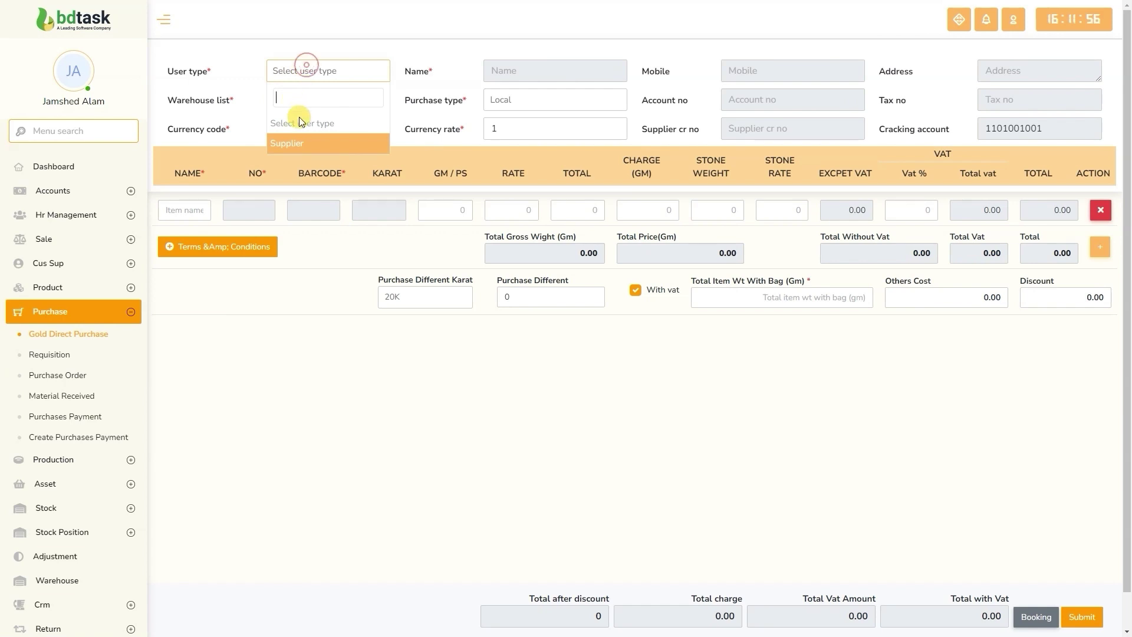
{"action": "left_click", "coordinate": [288, 143]}
Step: Choose the supplier's name for the purchase and set the warehouse to Khilkhet
{"action": "left_click", "coordinate": [533, 73]}
{"action": "left_click", "coordinate": [521, 124]}
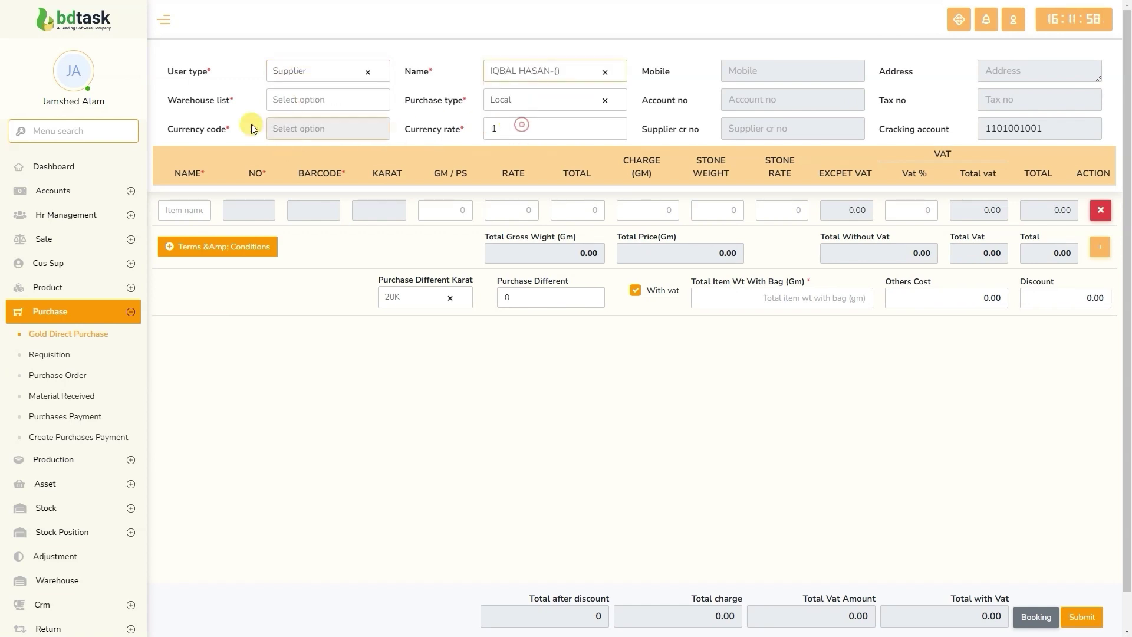
{"action": "left_click", "coordinate": [309, 101]}
{"action": "left_click", "coordinate": [292, 172]}
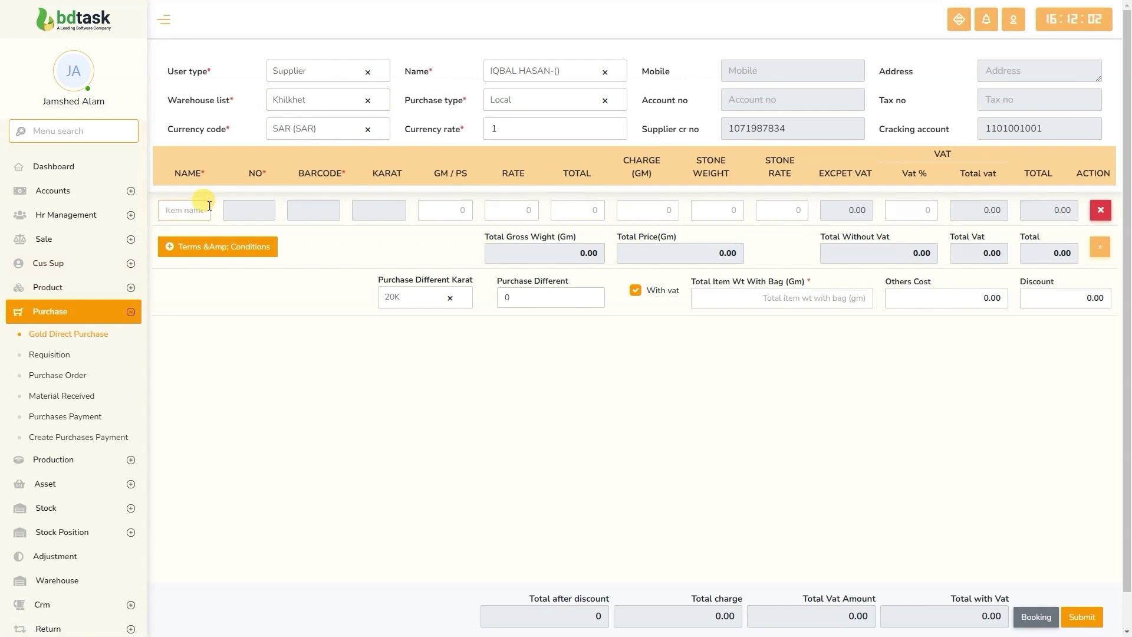
Step: Look up the first item line by the copied barcode and add the Gold Bangles product
{"action": "key", "text": "ctrl+v"}
{"action": "key", "text": "BackSpace"}
{"action": "type", "text": "0"}
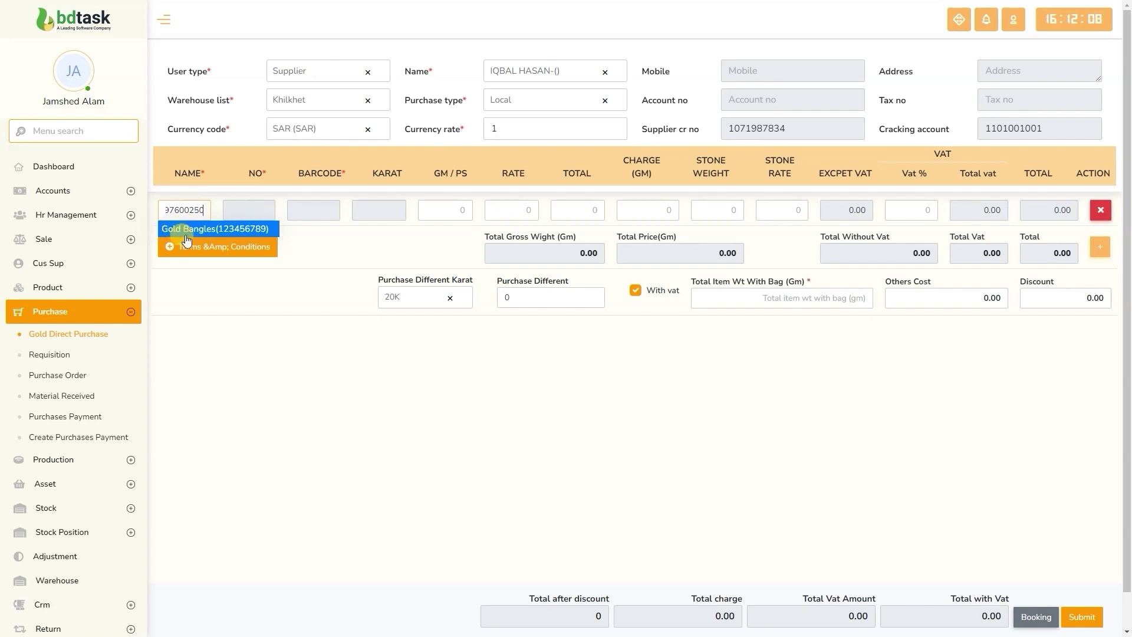
{"action": "left_click", "coordinate": [185, 230]}
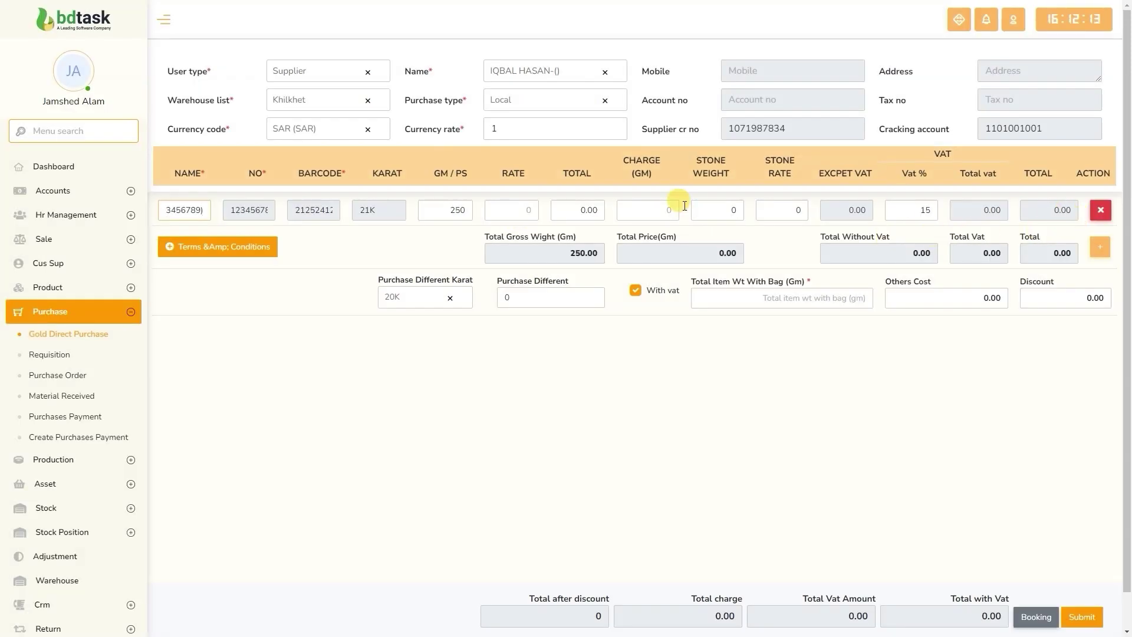
Step: Set the Gold Bangles line's rate to 100 and its charge per gram to 10
{"action": "left_click", "coordinate": [498, 214]}
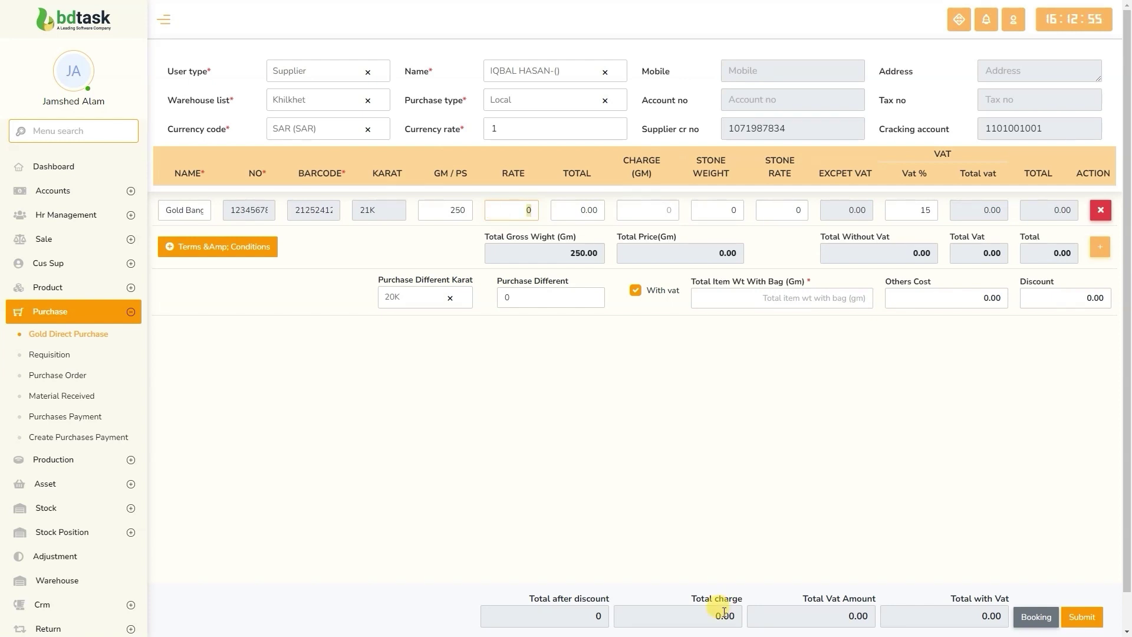
{"action": "left_click", "coordinate": [515, 206]}
{"action": "type", "text": "100"}
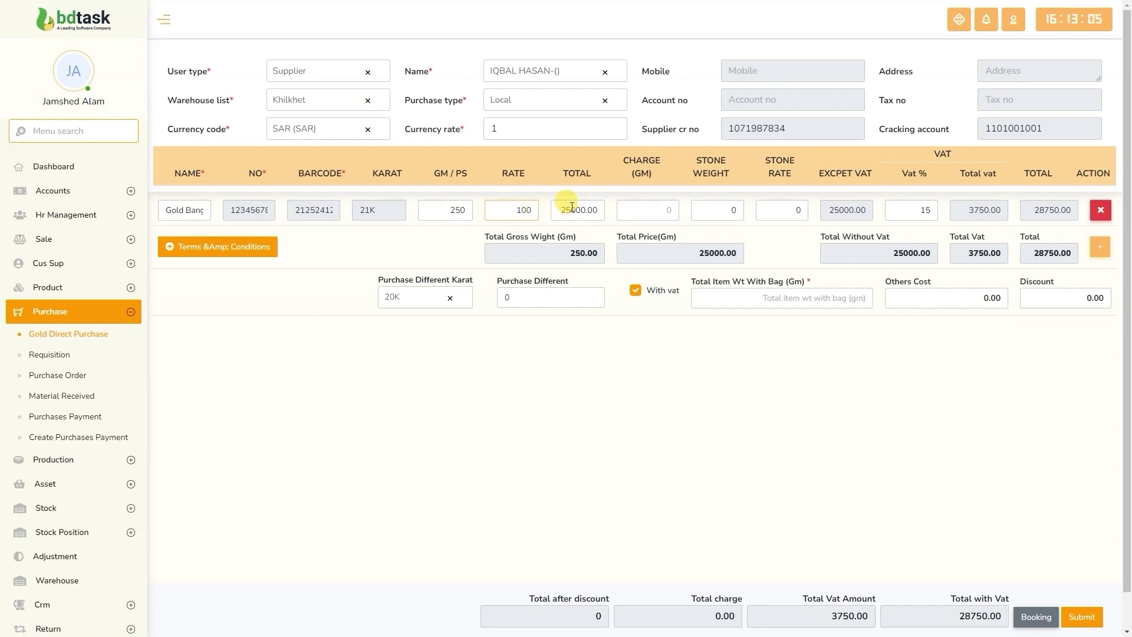
{"action": "left_click", "coordinate": [650, 210]}
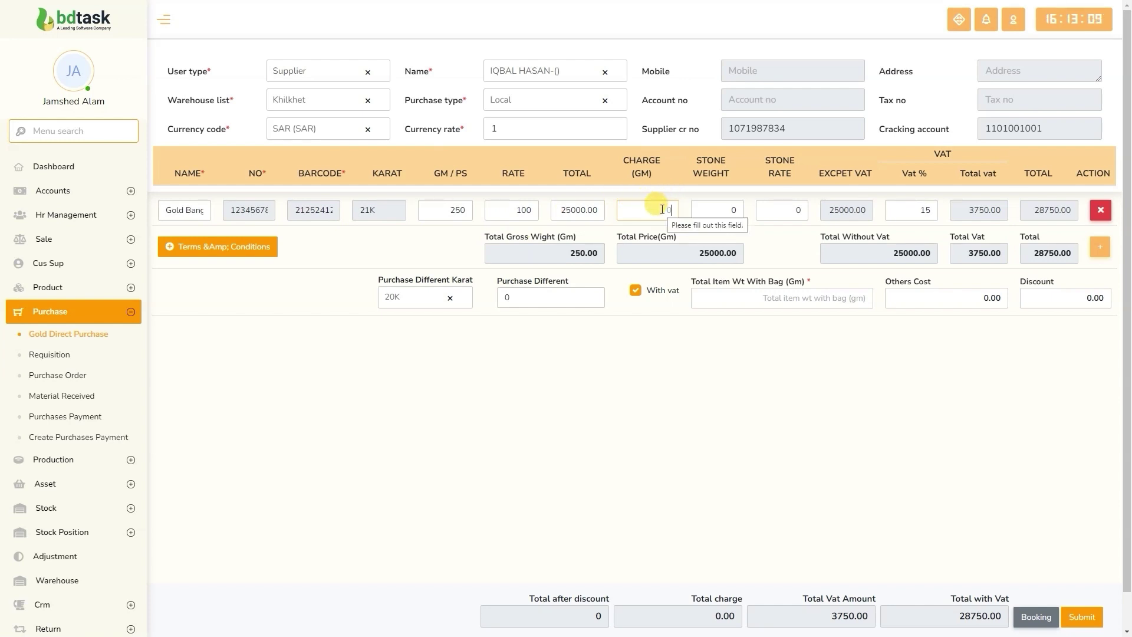
{"action": "type", "text": "10"}
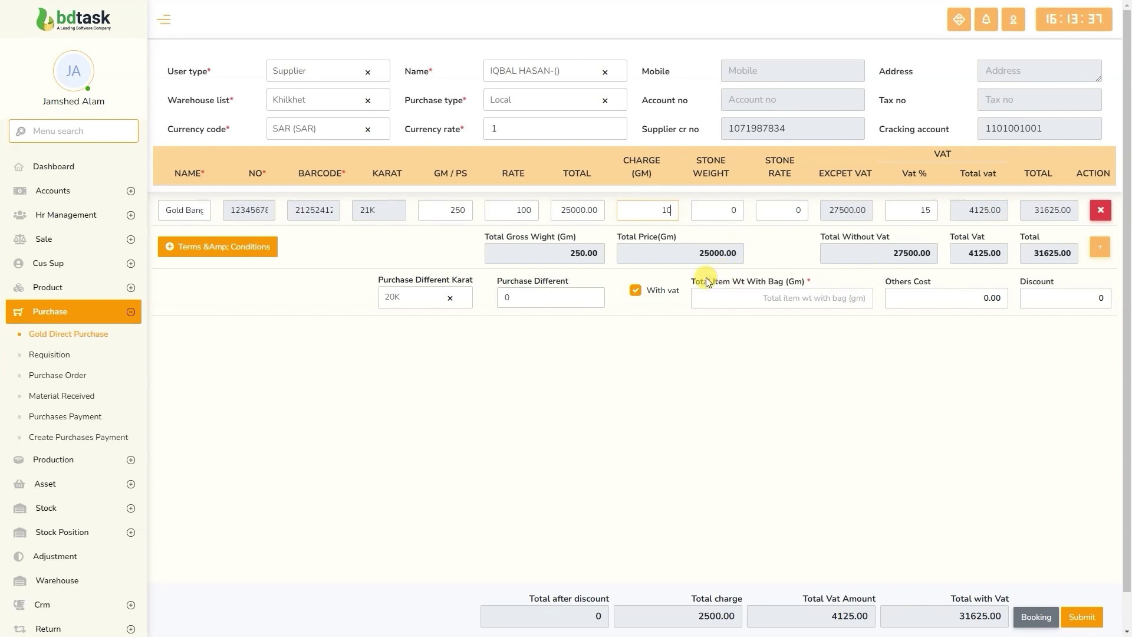
Step: Set the total item weight with bag to 120 gm
{"action": "left_click_drag", "start_coordinate": [687, 285], "coordinate": [741, 301]}
{"action": "left_click", "coordinate": [742, 301]}
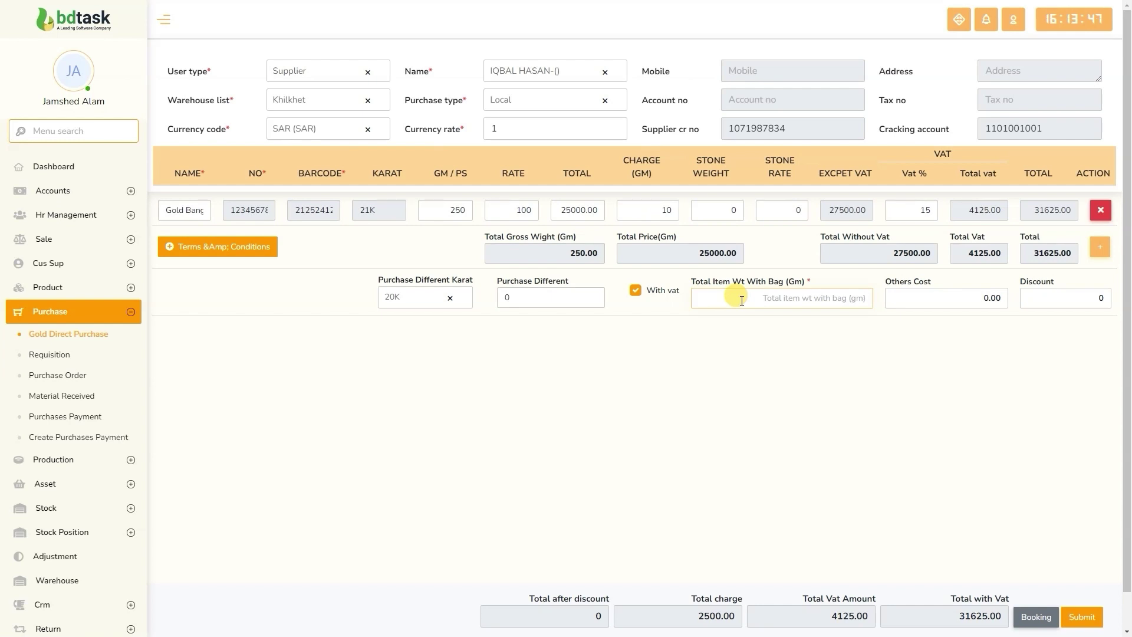
{"action": "type", "text": "120"}
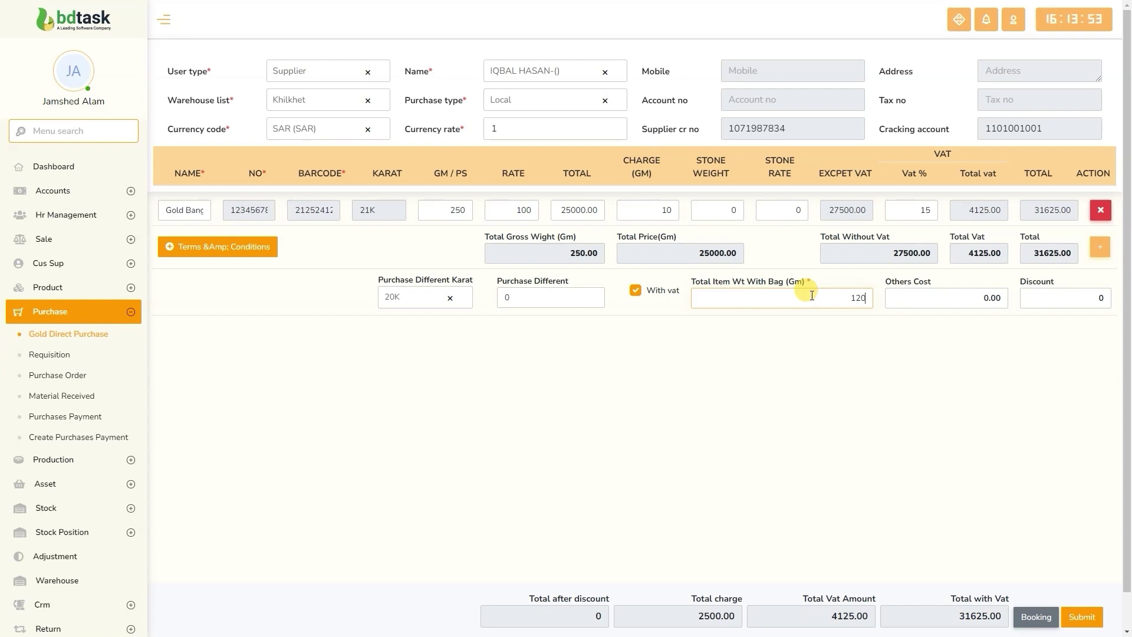
{"action": "double_click", "coordinate": [850, 299]}
{"action": "left_click", "coordinate": [937, 295]}
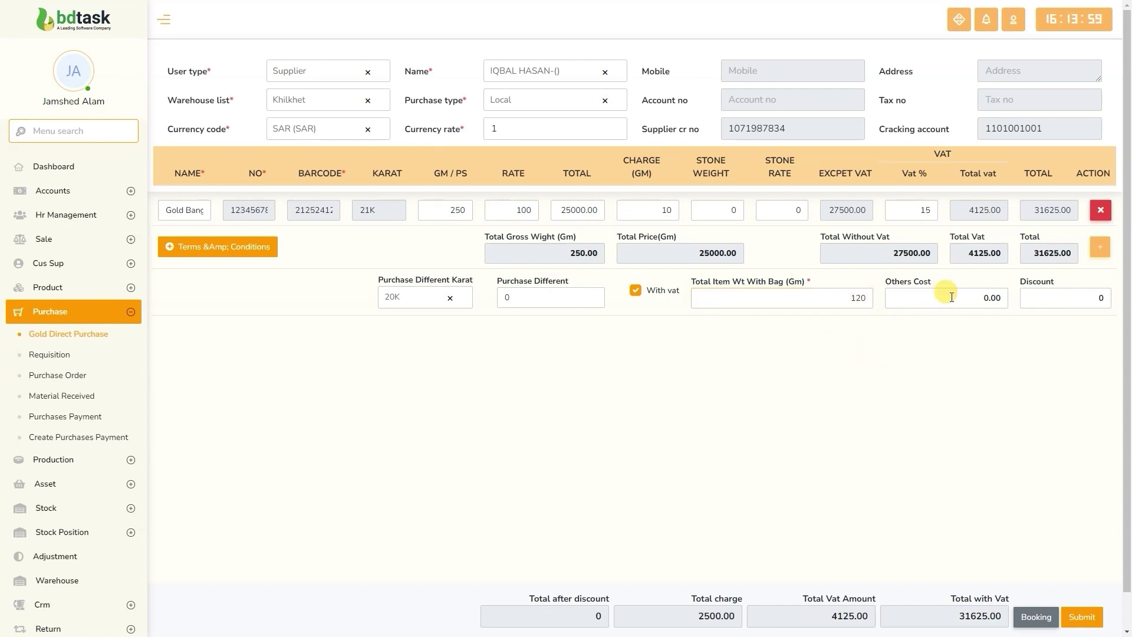
{"action": "left_click", "coordinate": [1053, 298]}
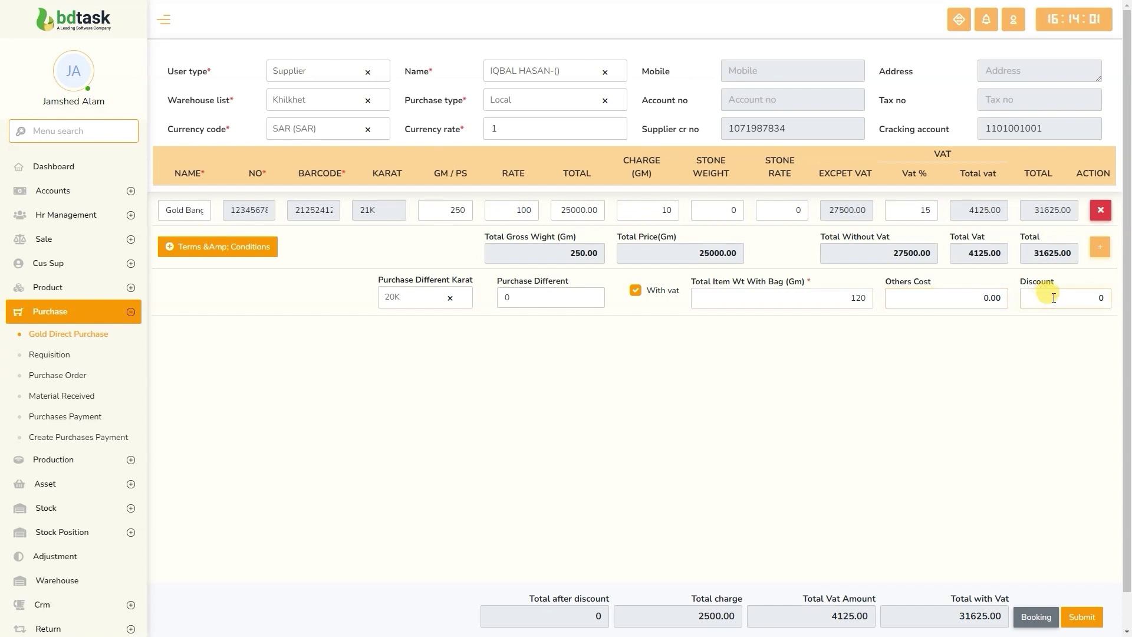
Step: Add extra blank item rows and remove them again, and briefly expand and collapse the terms and conditions description
{"action": "left_click", "coordinate": [1106, 249]}
{"action": "left_click", "coordinate": [1103, 279]}
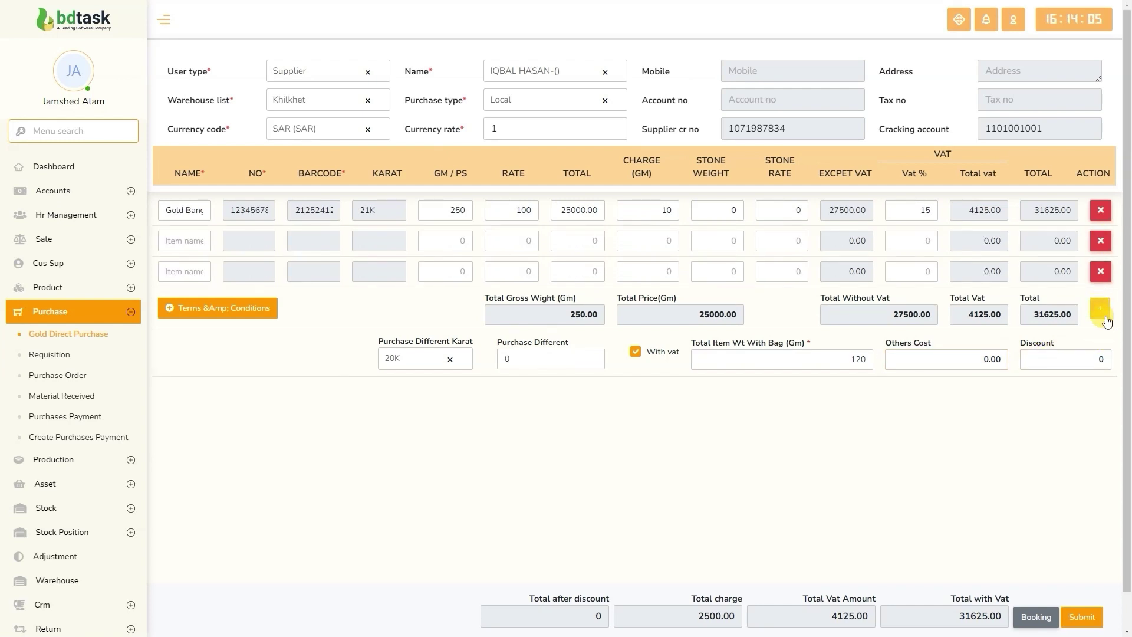
{"action": "left_click", "coordinate": [1104, 306]}
{"action": "left_click", "coordinate": [1100, 301]}
{"action": "left_click", "coordinate": [1101, 271]}
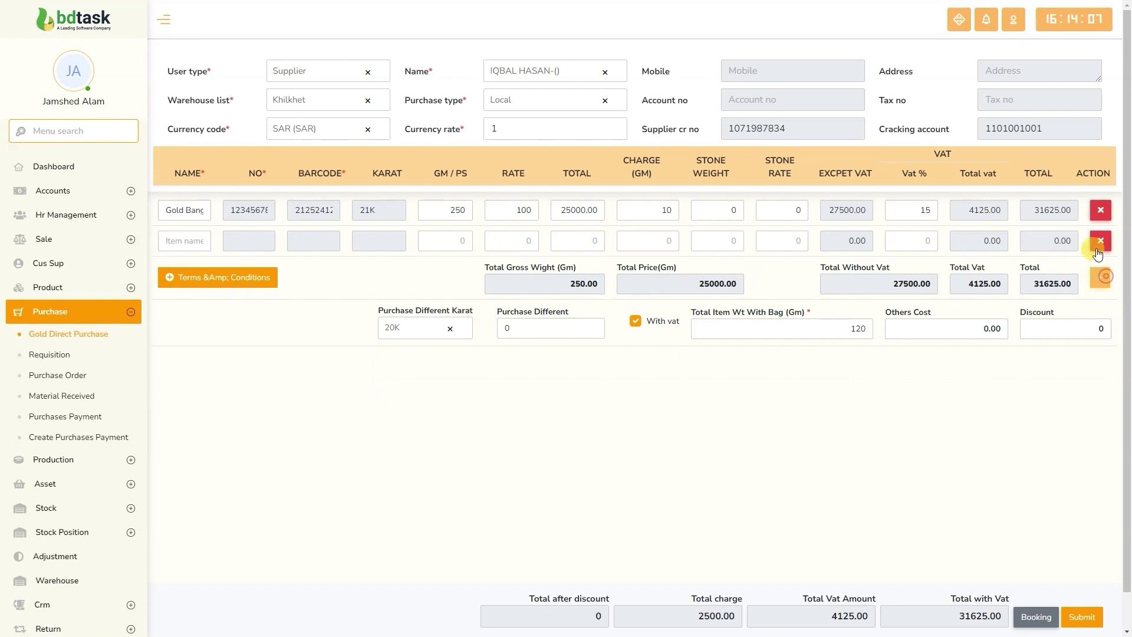
{"action": "left_click", "coordinate": [1100, 240]}
{"action": "left_click", "coordinate": [175, 250]}
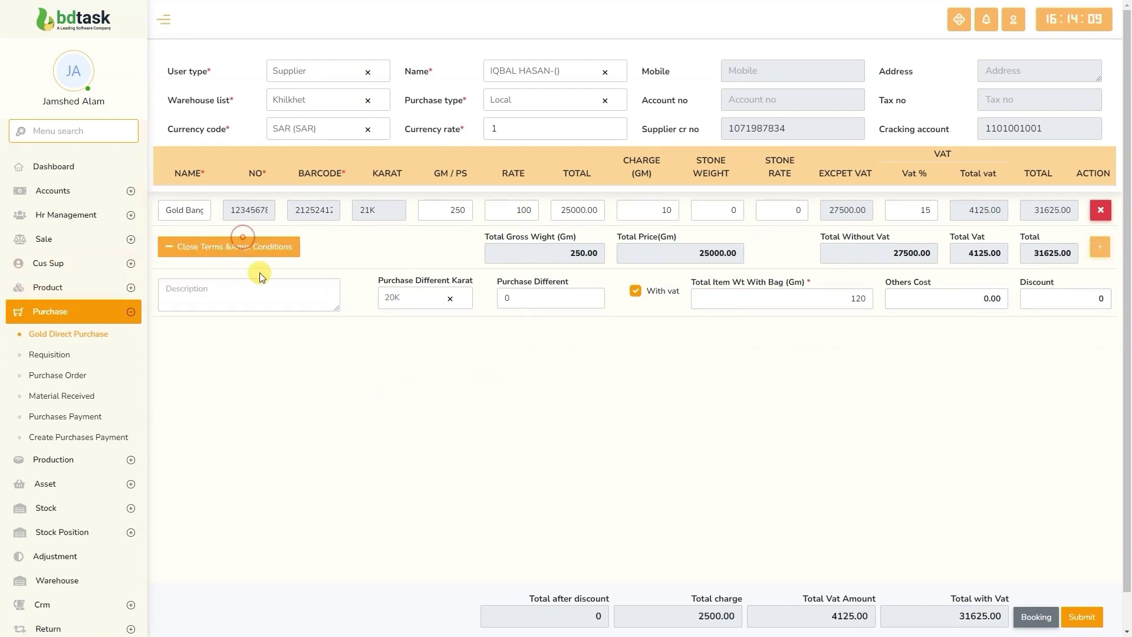
{"action": "left_click", "coordinate": [268, 250]}
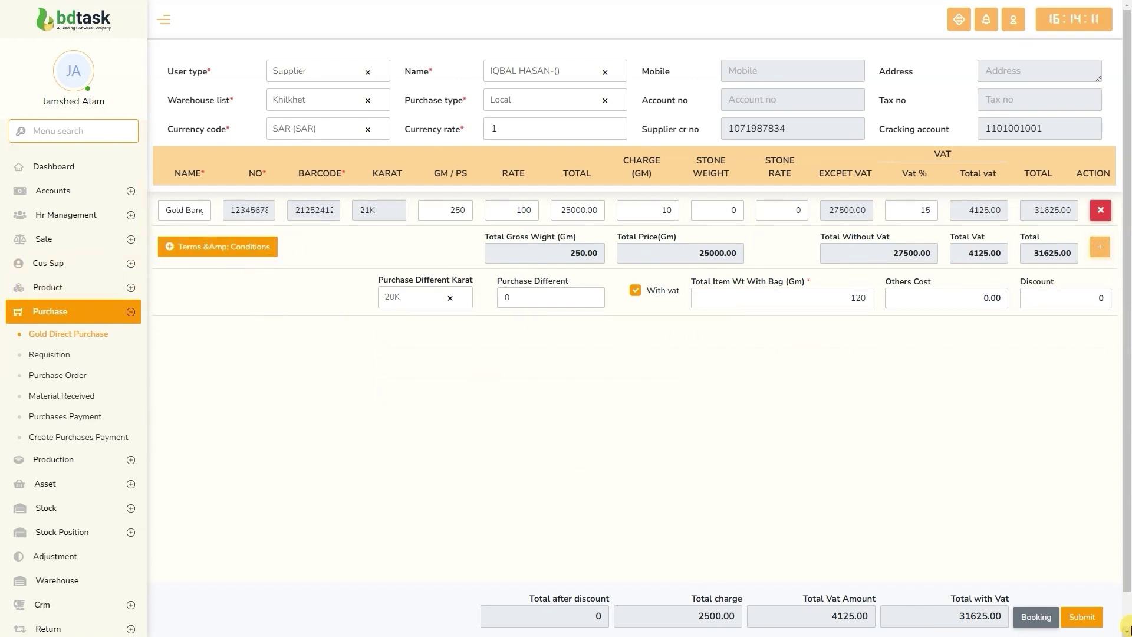
Step: Submit the gold direct purchase and open the invoice of its entry in the received list
{"action": "left_click", "coordinate": [1082, 617]}
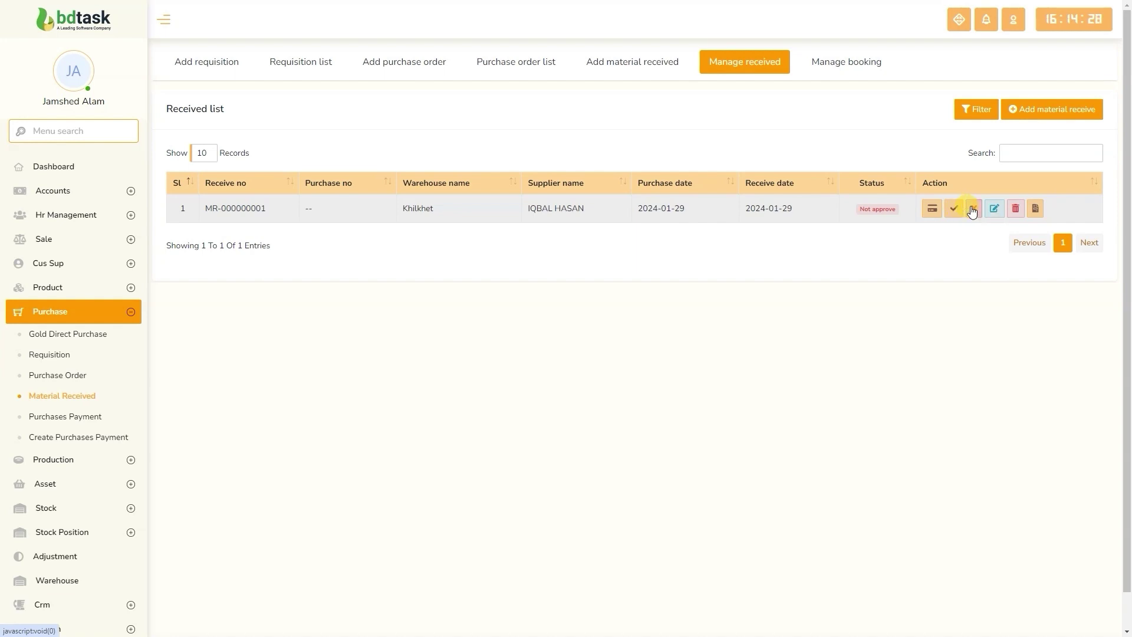
{"action": "left_click", "coordinate": [1039, 208]}
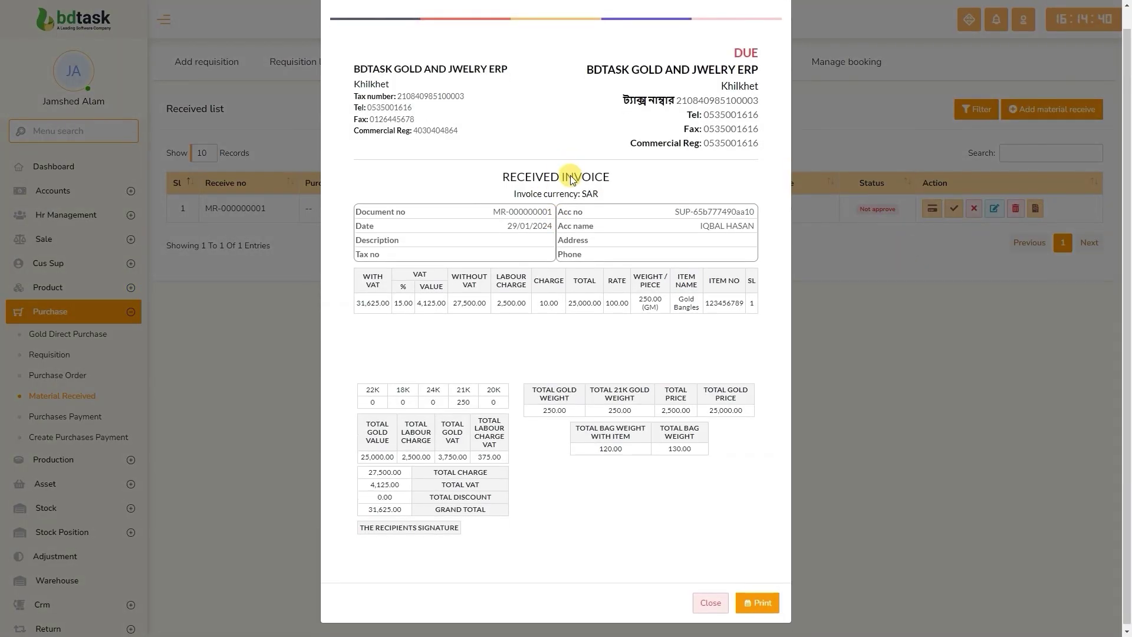
Step: Review the received invoice's item line and totals, open its print preview, and cancel printing
{"action": "left_click_drag", "start_coordinate": [363, 324], "coordinate": [661, 465]}
{"action": "left_click", "coordinate": [649, 553]}
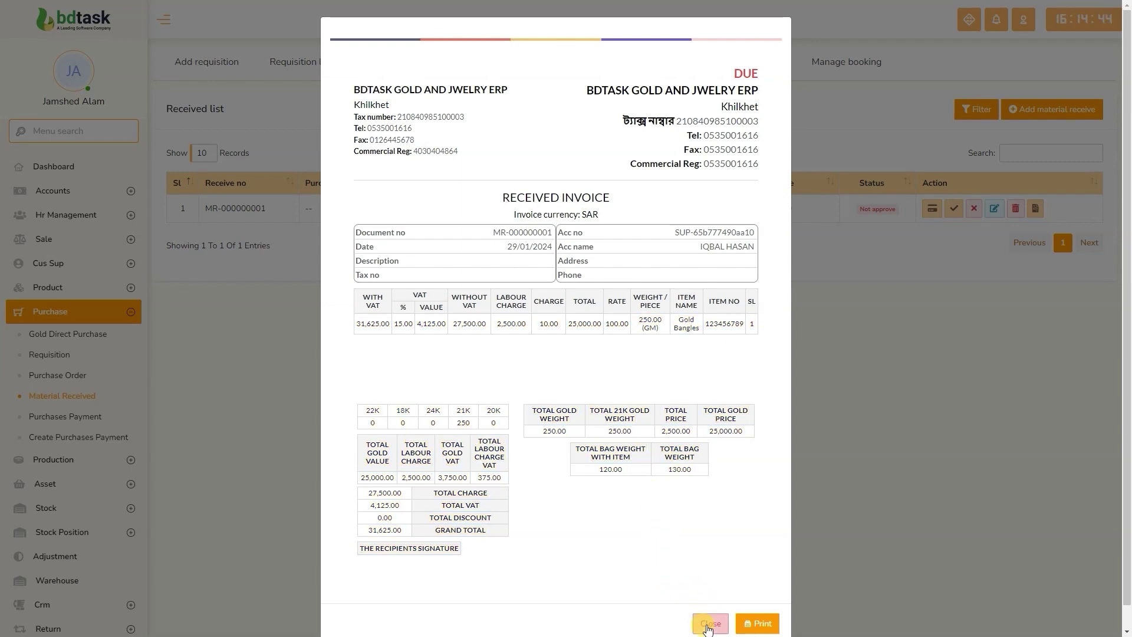
{"action": "left_click", "coordinate": [750, 623]}
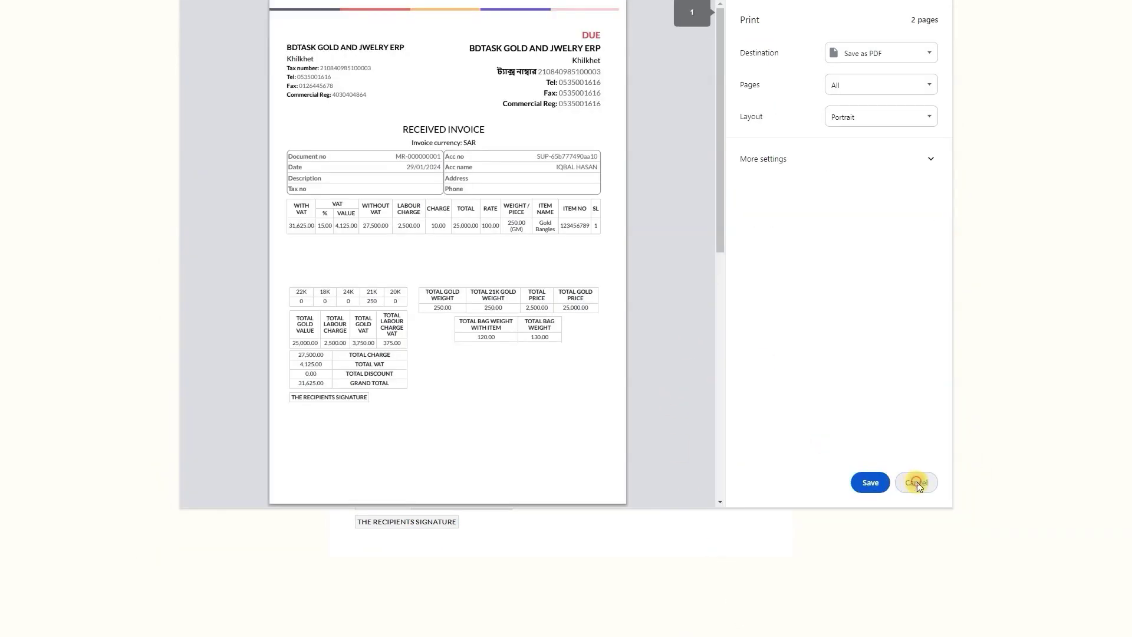
{"action": "left_click", "coordinate": [916, 482]}
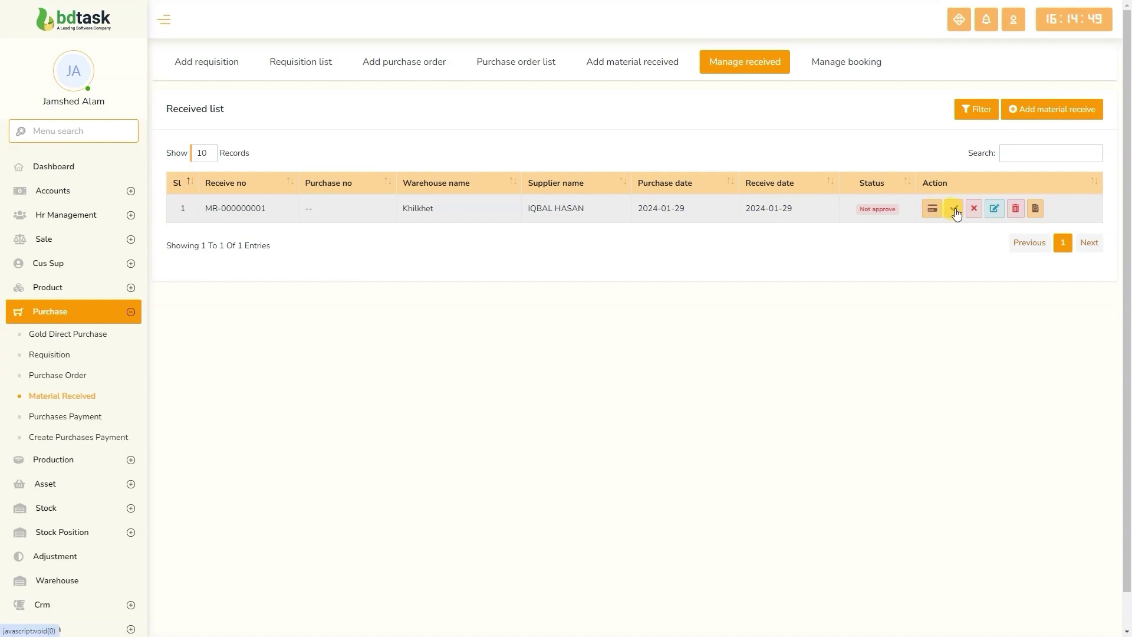
Step: Approve the received entry of the gold direct purchase and open the payment form for it
{"action": "left_click", "coordinate": [953, 209]}
{"action": "left_click", "coordinate": [558, 386]}
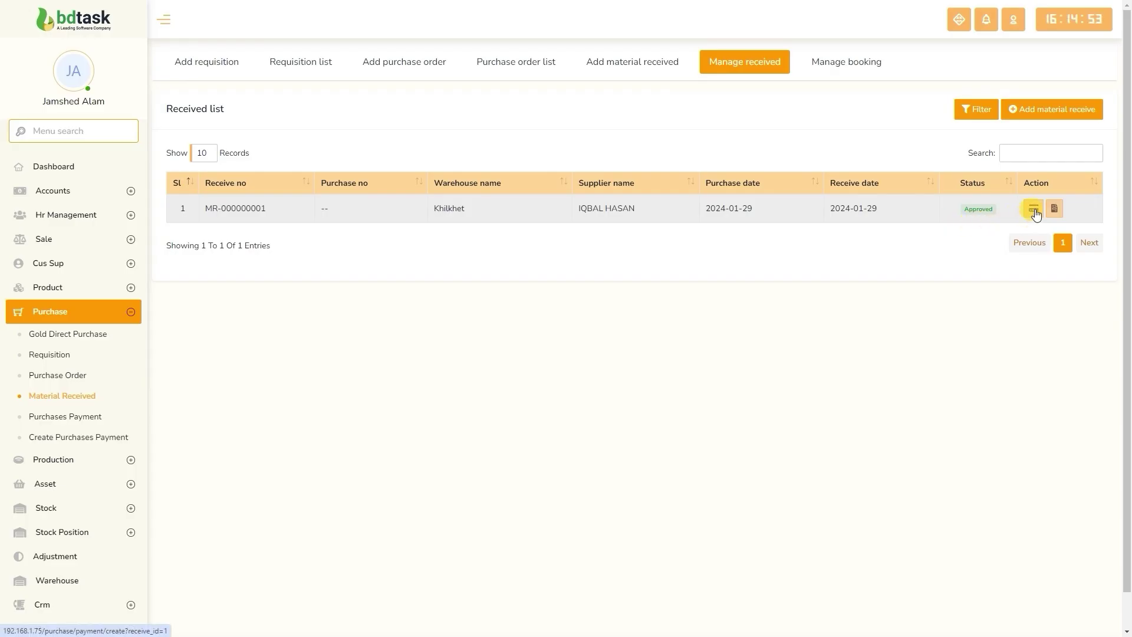
{"action": "left_click", "coordinate": [1033, 209]}
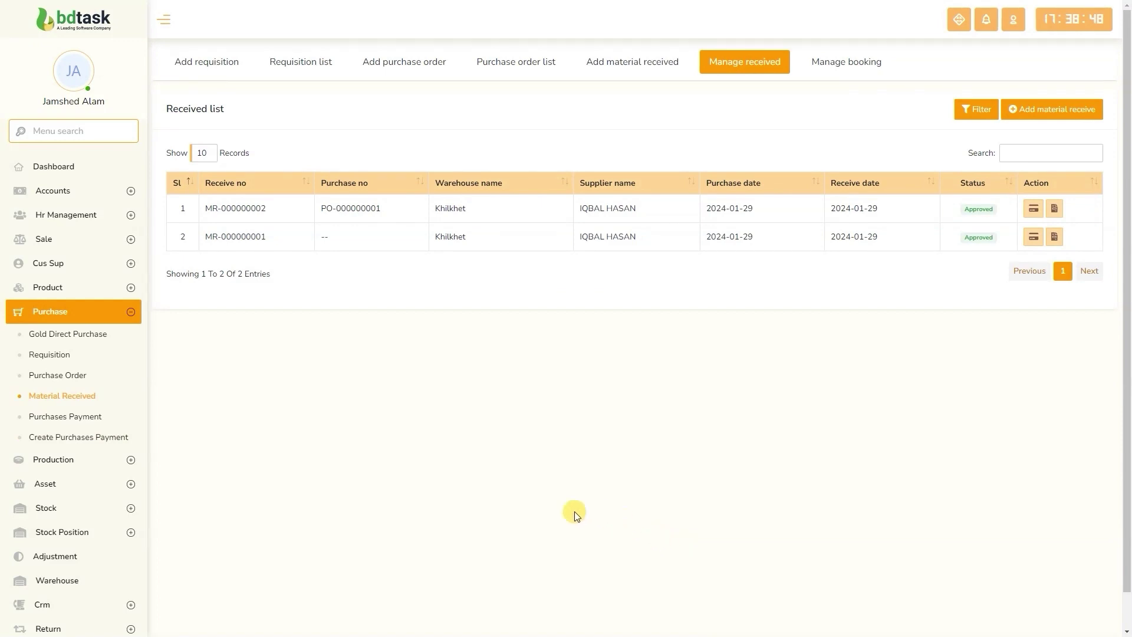
Step: Start a new purchase payment and select the Gold Bangles direct purchase as the purchase to pay
{"action": "left_click", "coordinate": [62, 437]}
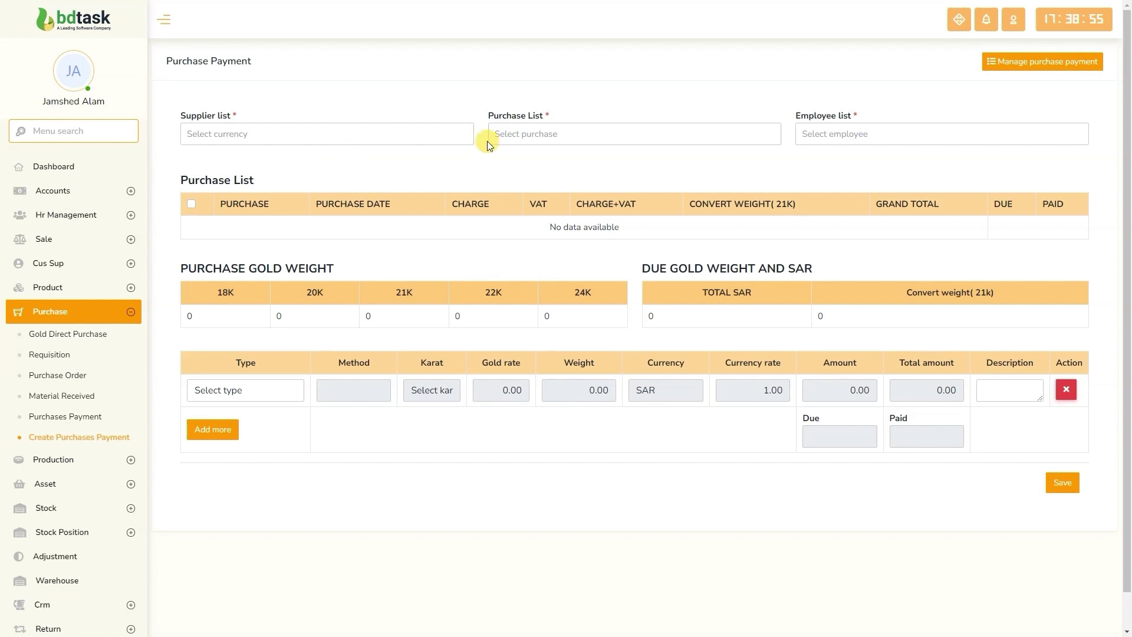
{"action": "left_click", "coordinate": [522, 126]}
{"action": "left_click", "coordinate": [347, 168]}
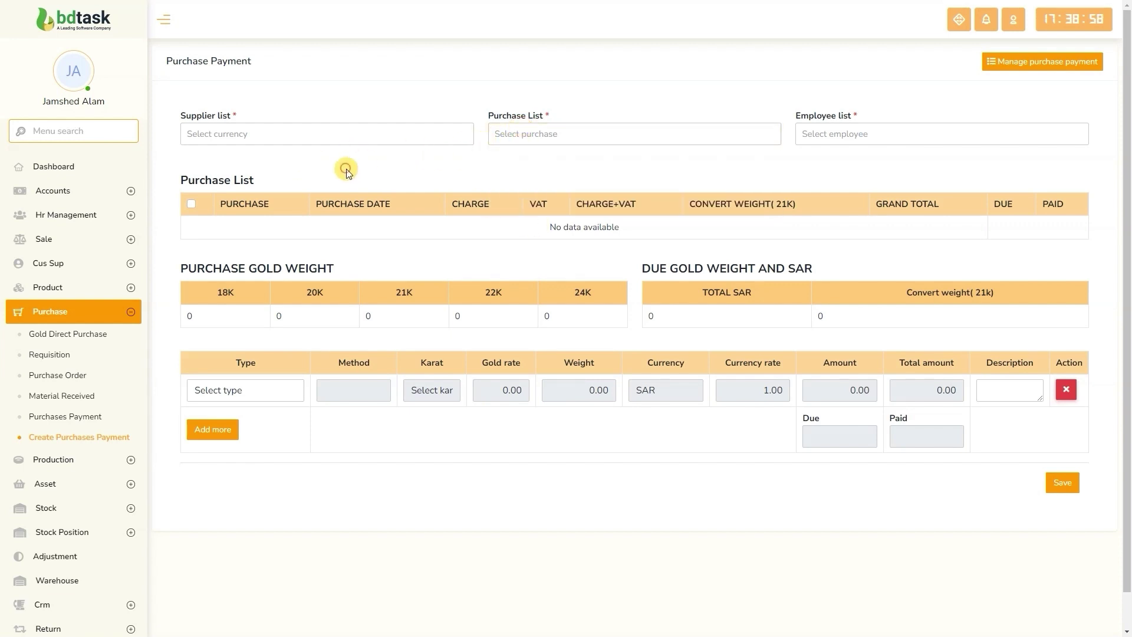
{"action": "left_click", "coordinate": [548, 132]}
{"action": "left_click", "coordinate": [538, 182]}
{"action": "left_click_drag", "start_coordinate": [236, 232], "coordinate": [323, 229]}
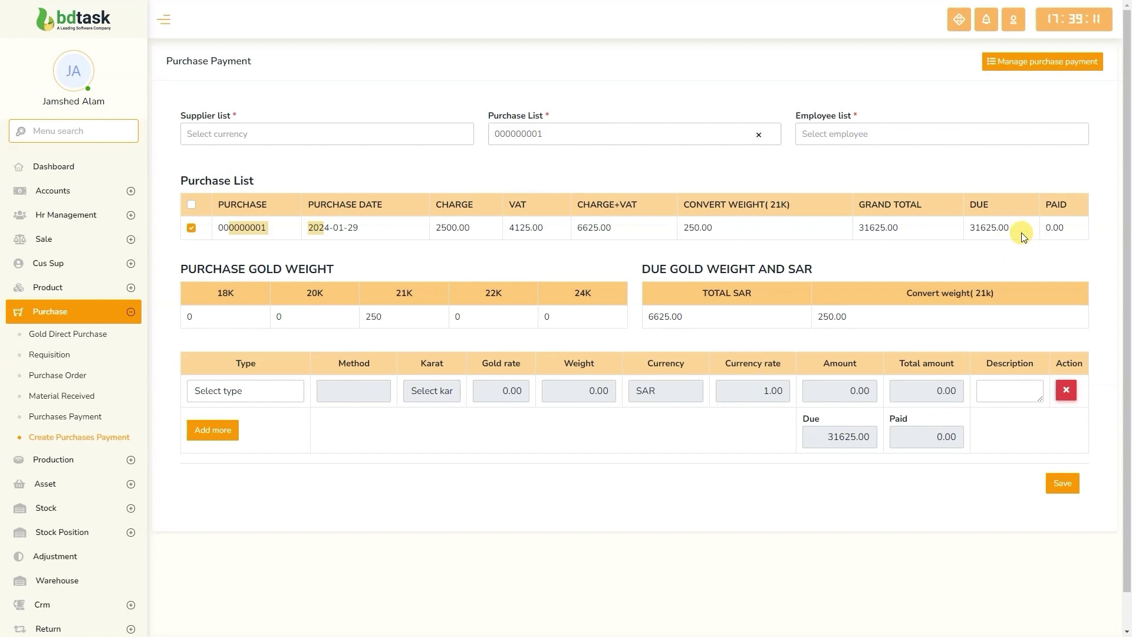
Step: Set the payment line's type to General, its method to Cash and its currency to SAR
{"action": "left_click", "coordinate": [244, 392]}
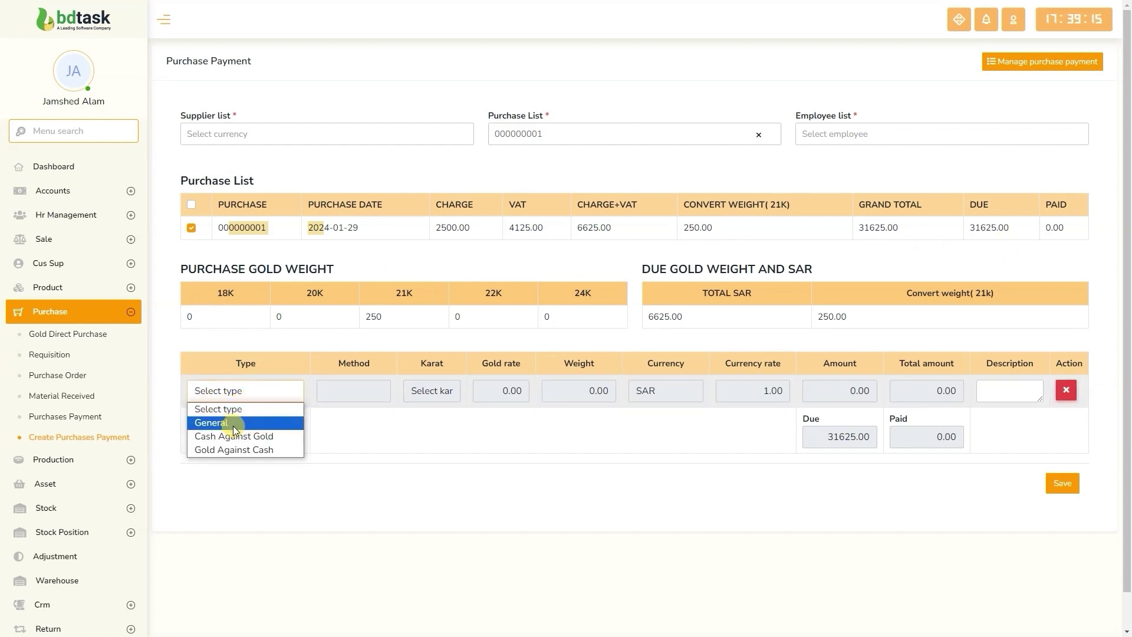
{"action": "left_click", "coordinate": [263, 423]}
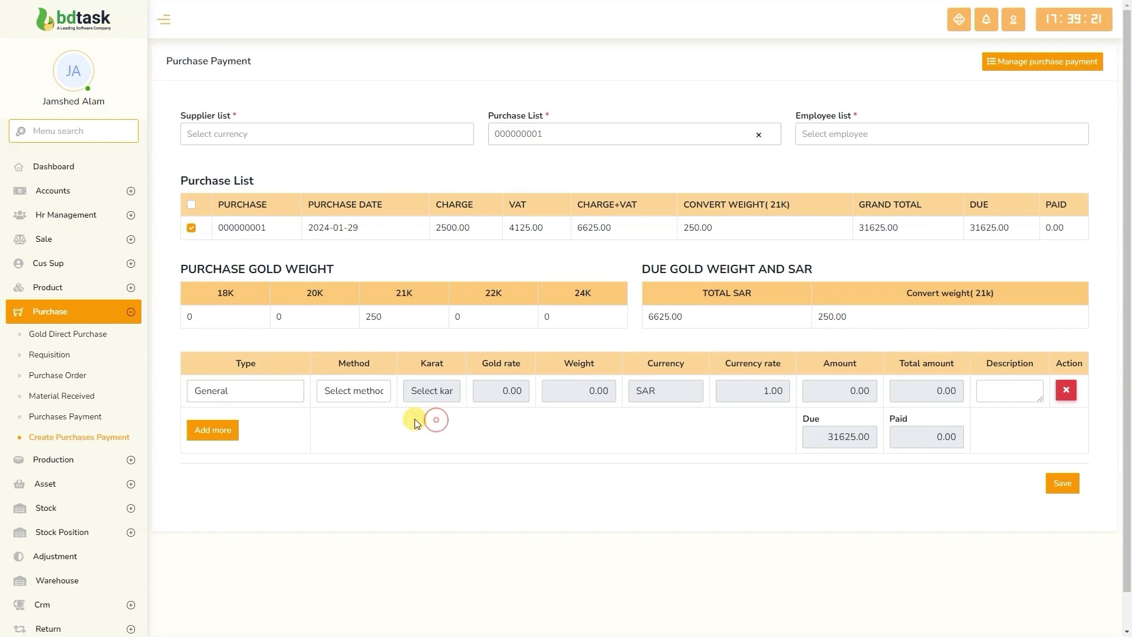
{"action": "left_click", "coordinate": [328, 394]}
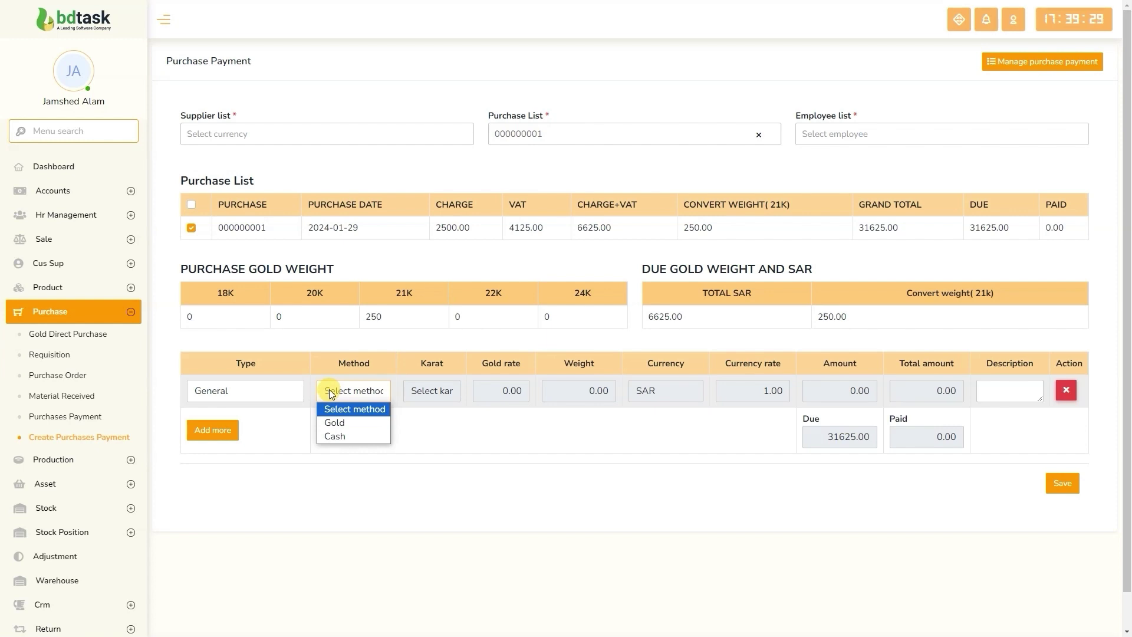
{"action": "left_click", "coordinate": [343, 437]}
{"action": "left_click", "coordinate": [653, 397]}
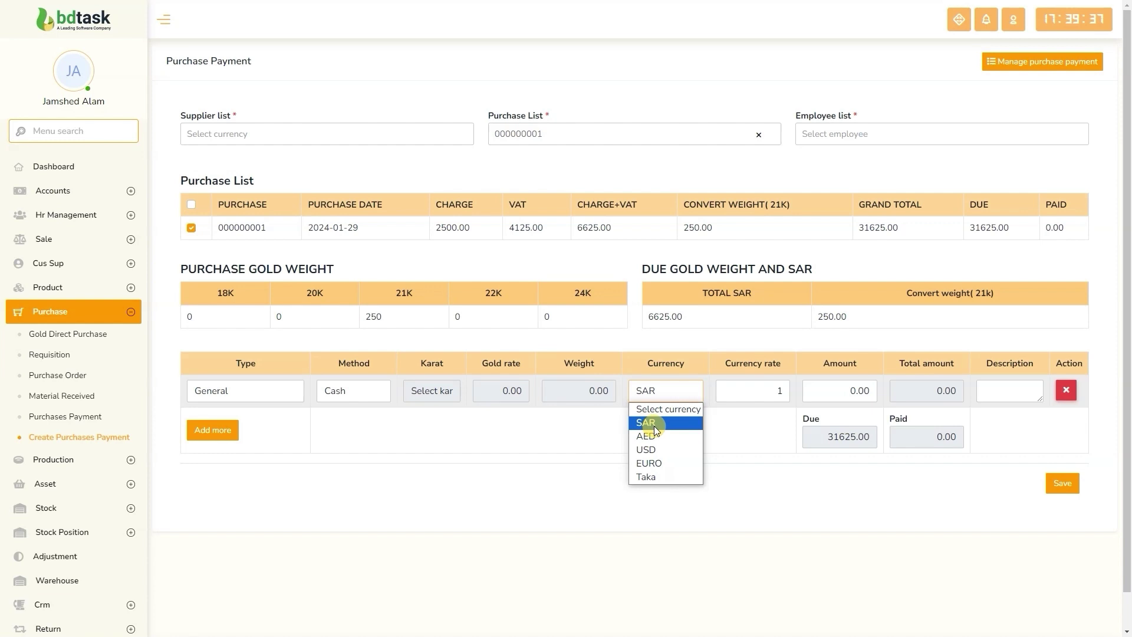
{"action": "left_click", "coordinate": [659, 423]}
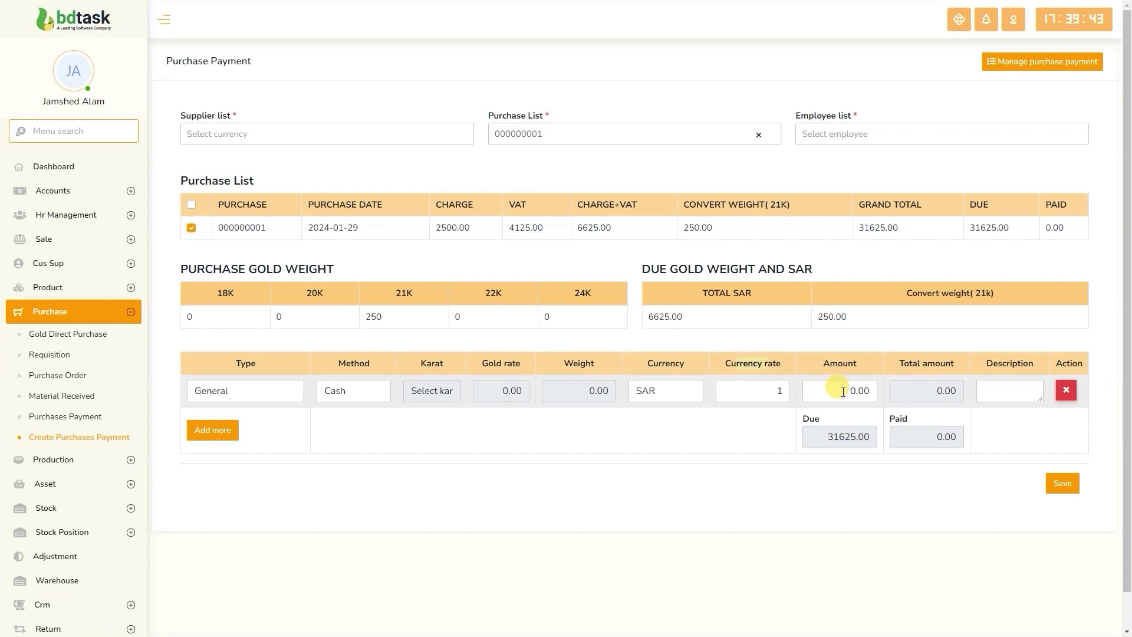
Step: Copy the purchase's full due amount, 31625.00, into the payment line's amount
{"action": "double_click", "coordinate": [991, 230]}
{"action": "key", "text": "ctrl+c"}
{"action": "double_click", "coordinate": [846, 390]}
{"action": "key", "text": "ctrl+v"}
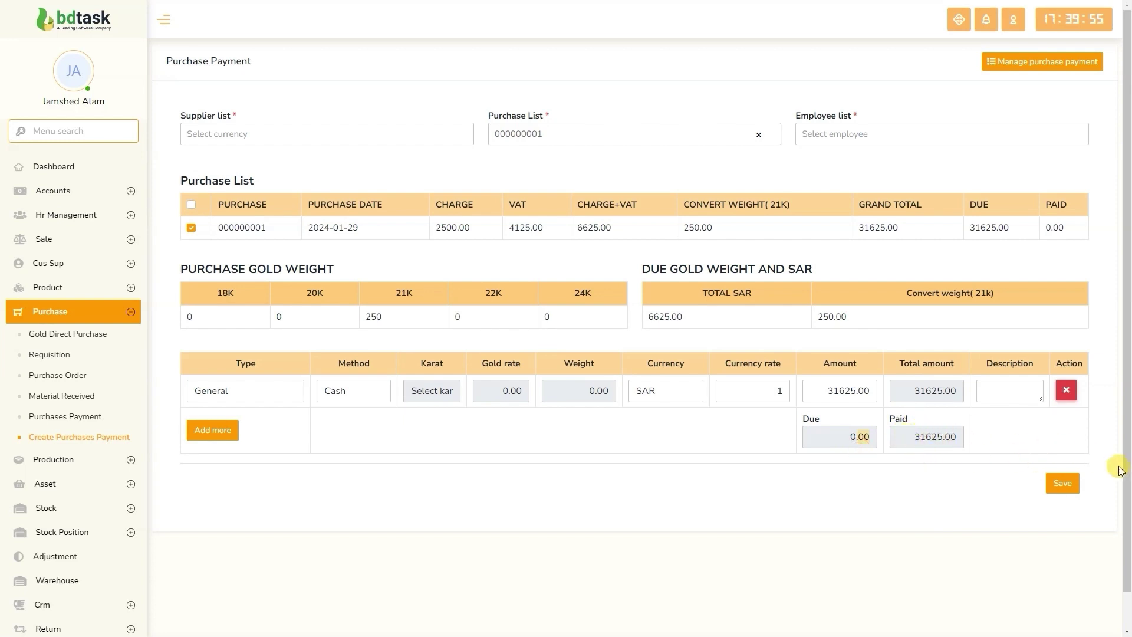
Step: Assign the available employee to the purchase payment and save the payment
{"action": "left_click", "coordinate": [1065, 491]}
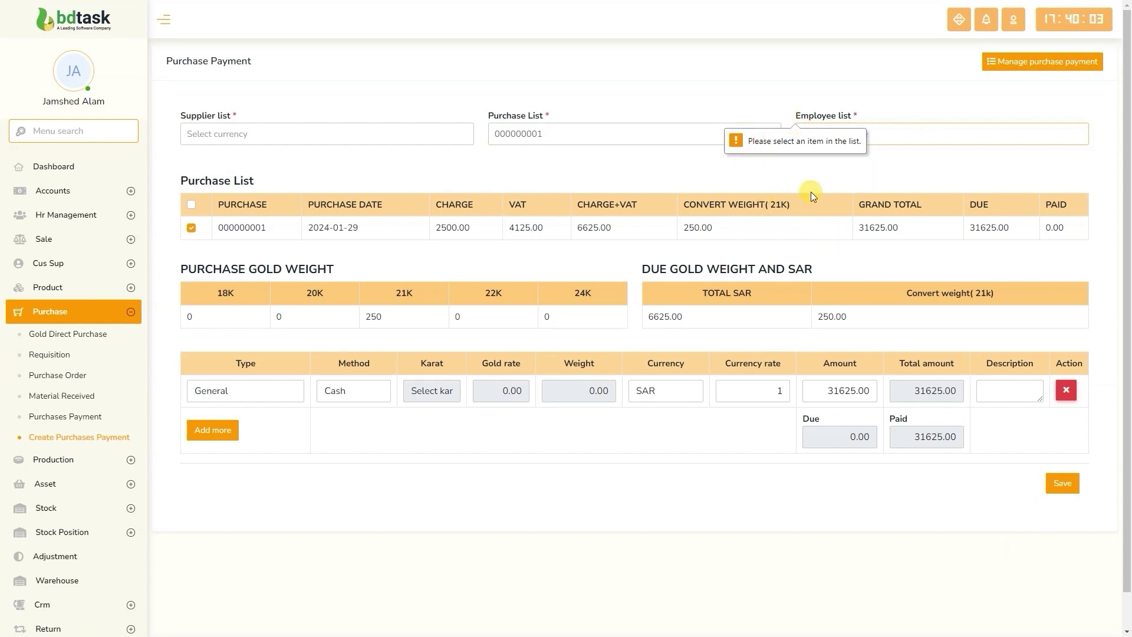
{"action": "left_click", "coordinate": [911, 137]}
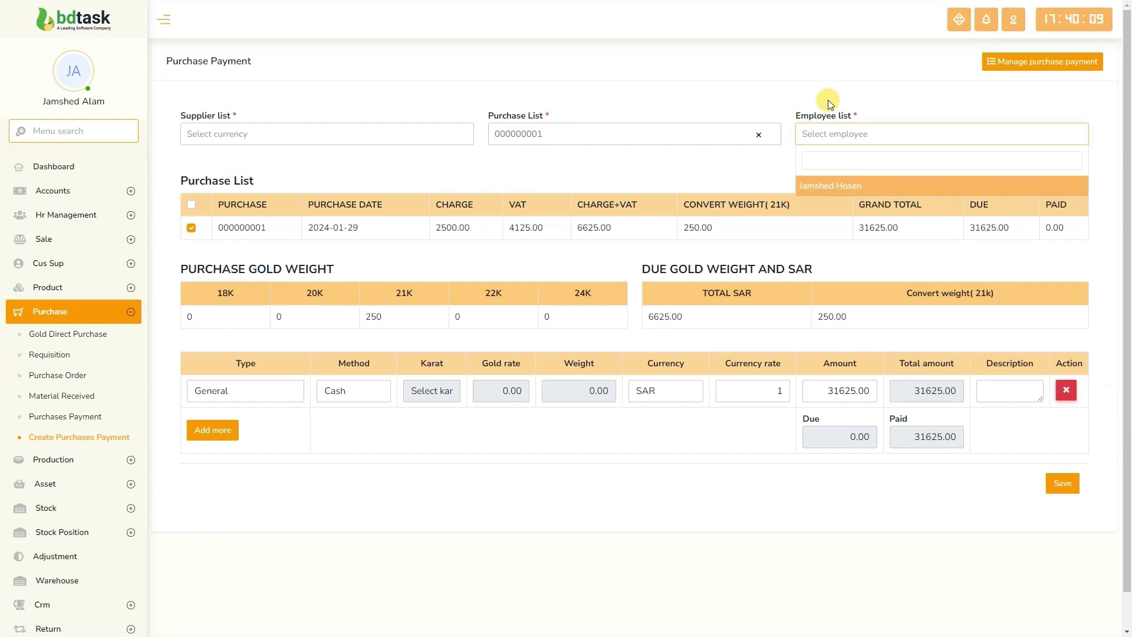
{"action": "left_click", "coordinate": [842, 186]}
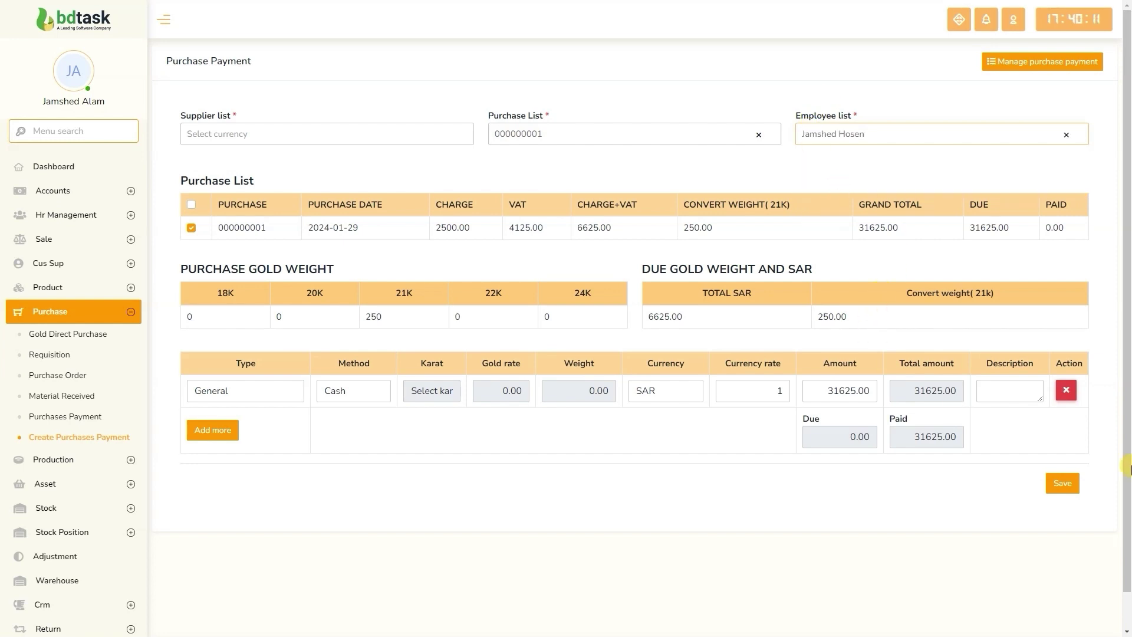
{"action": "left_click", "coordinate": [1062, 482]}
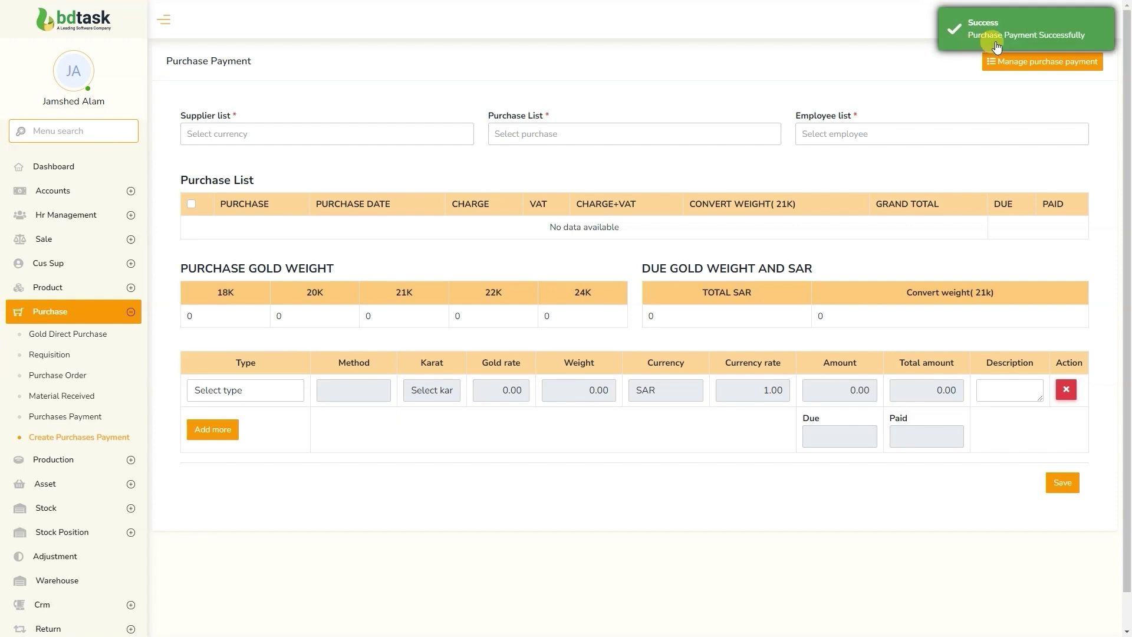
Step: Open the purchase payments list, examine the cash receipt of the saved payment, and close it
{"action": "left_click", "coordinate": [63, 414]}
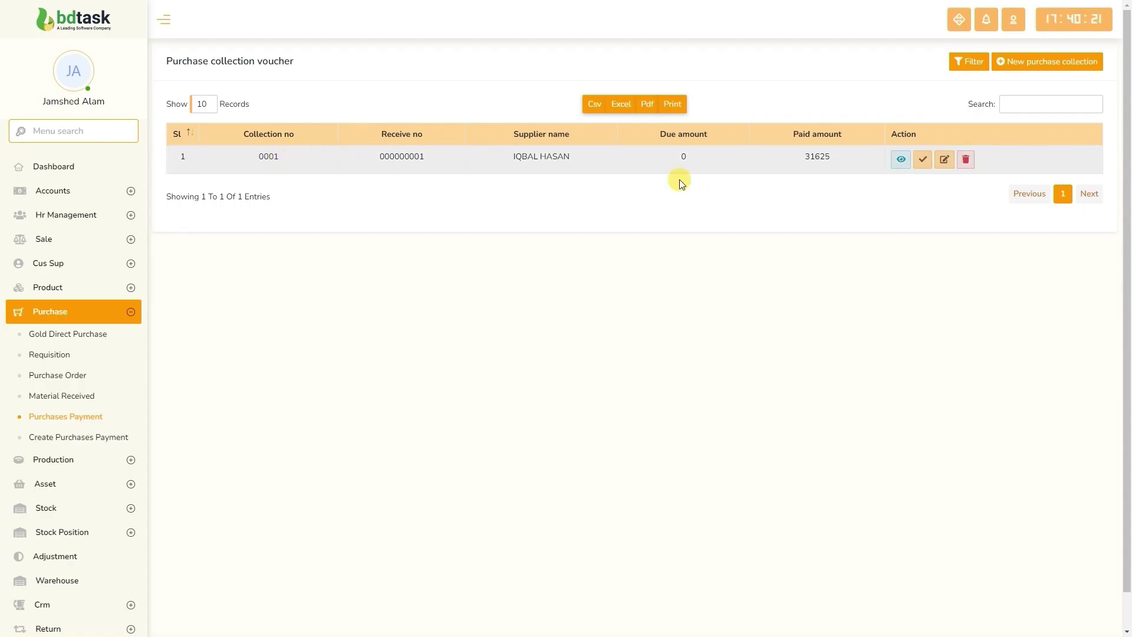
{"action": "left_click", "coordinate": [902, 160]}
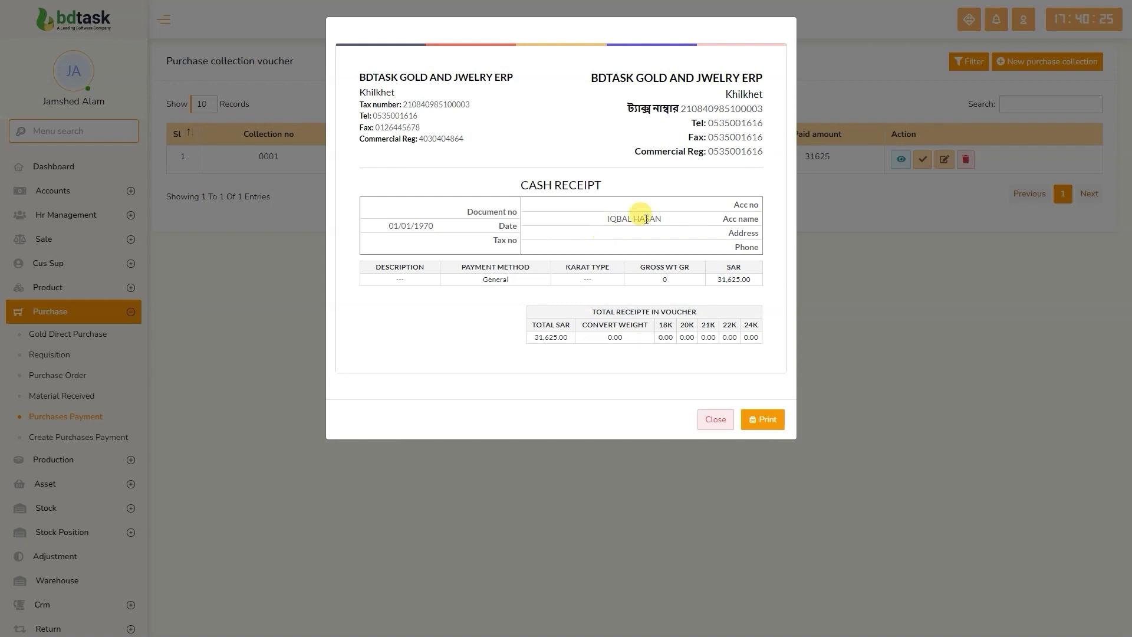
{"action": "left_click_drag", "start_coordinate": [663, 220], "coordinate": [755, 247]}
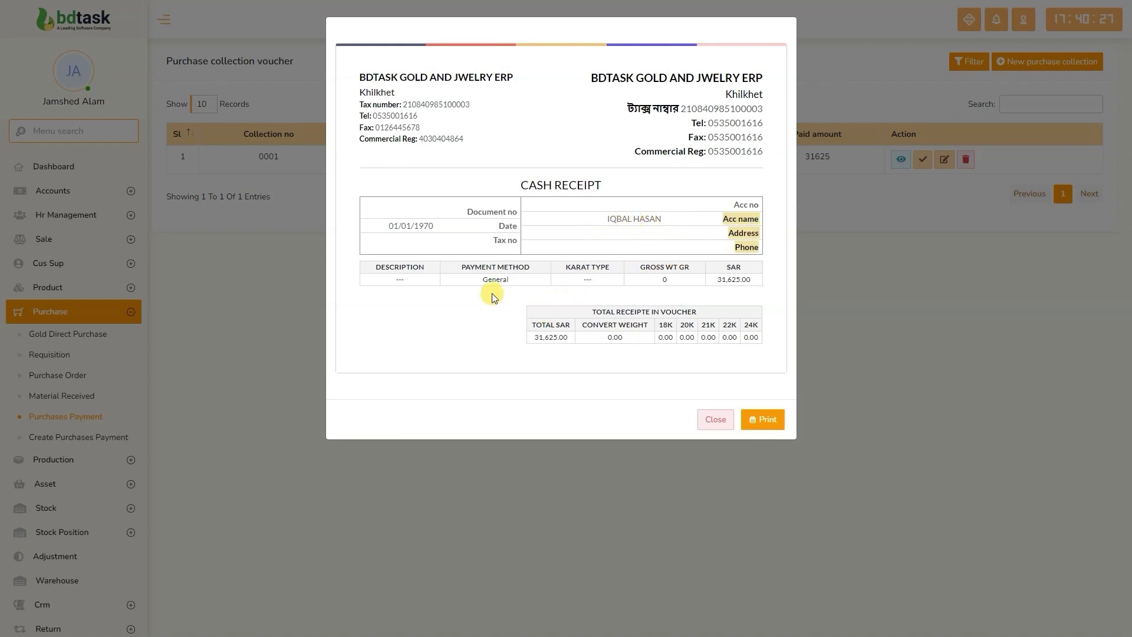
{"action": "left_click", "coordinate": [711, 418]}
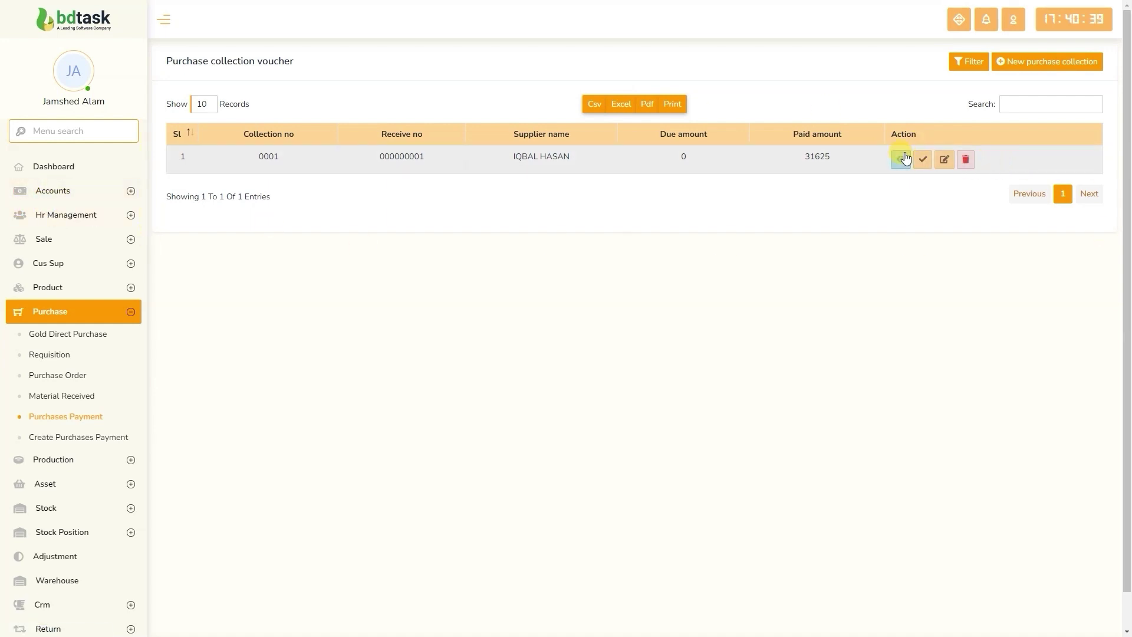
Step: Approve the purchase payment voucher, confirm the approval, and check its cash receipt
{"action": "left_click", "coordinate": [922, 159]}
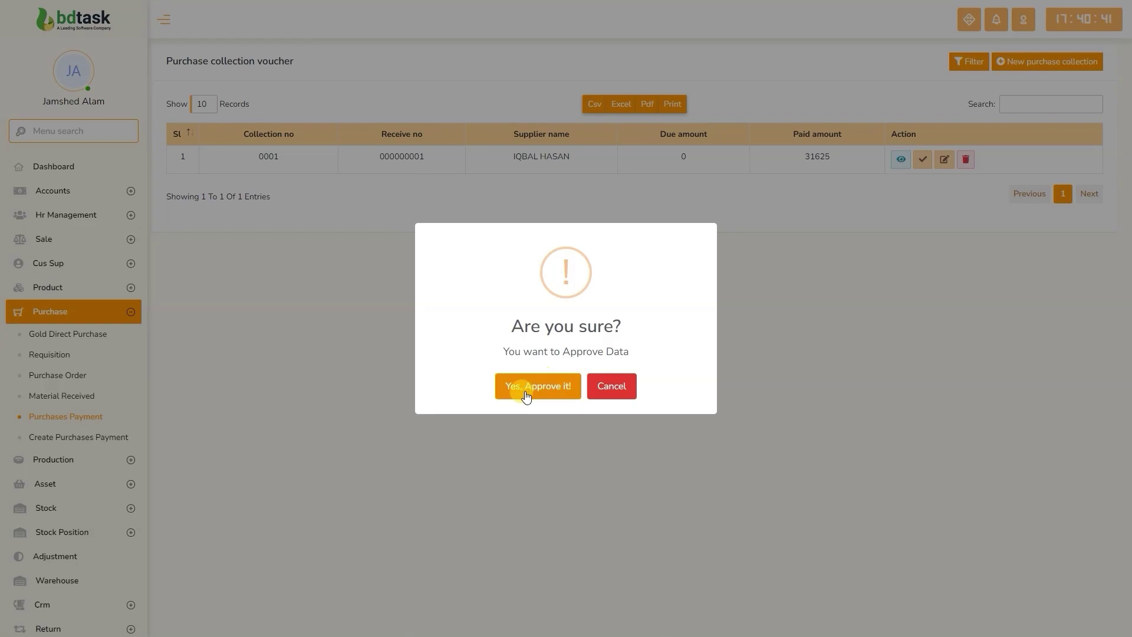
{"action": "left_click", "coordinate": [527, 391]}
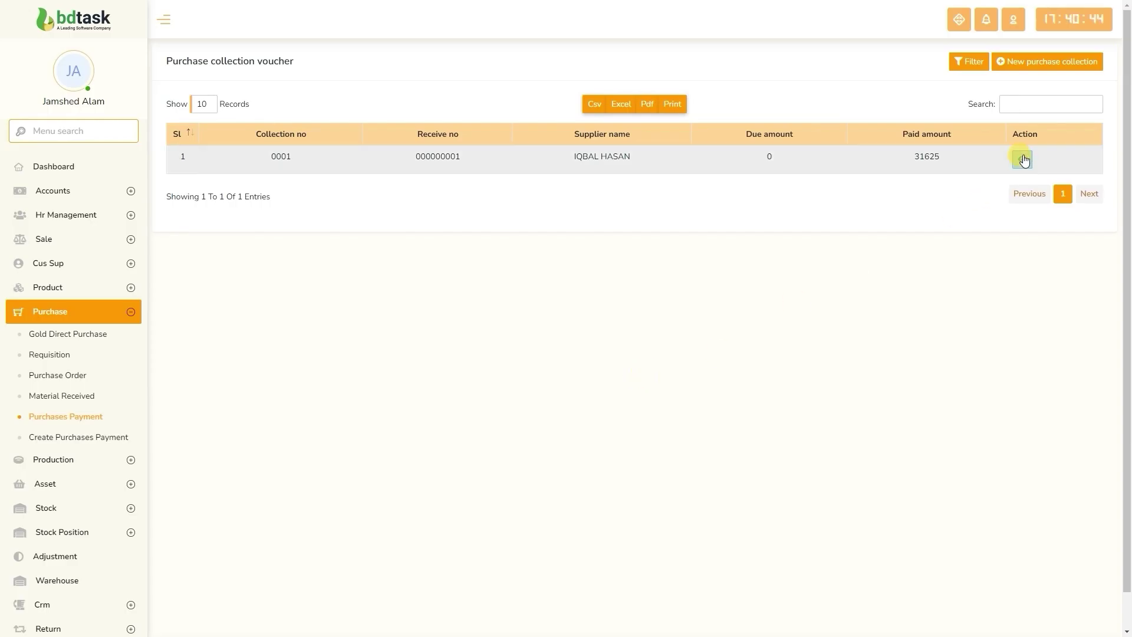
{"action": "left_click", "coordinate": [1019, 160]}
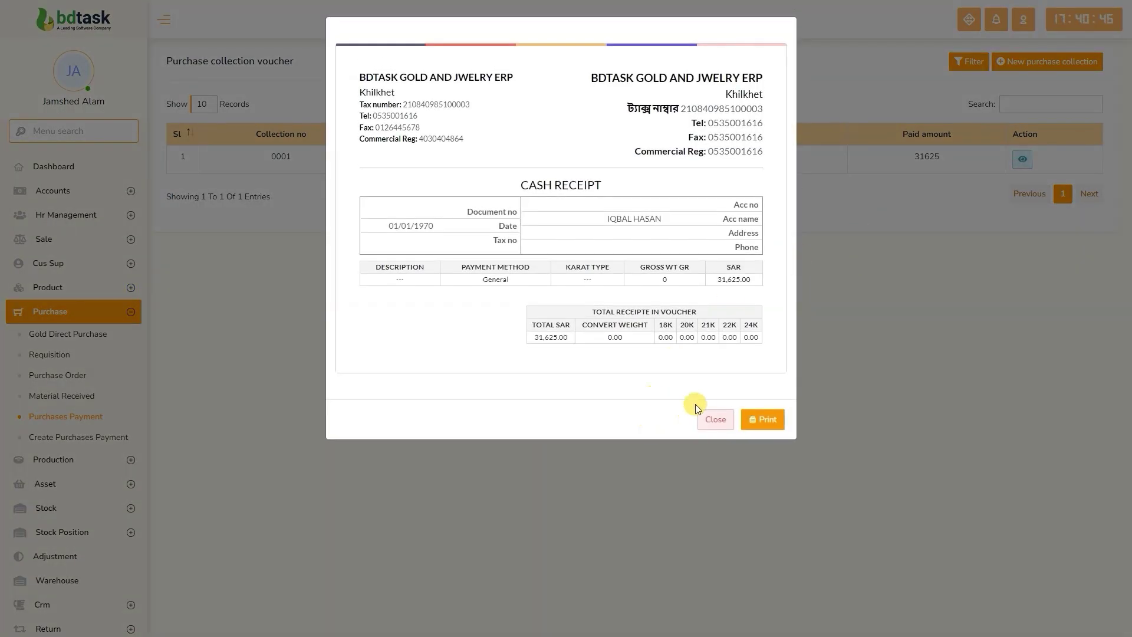
{"action": "left_click", "coordinate": [713, 418]}
Step: Open the print preview of the approved payment's cash receipt and cancel printing
{"action": "left_click", "coordinate": [1020, 159]}
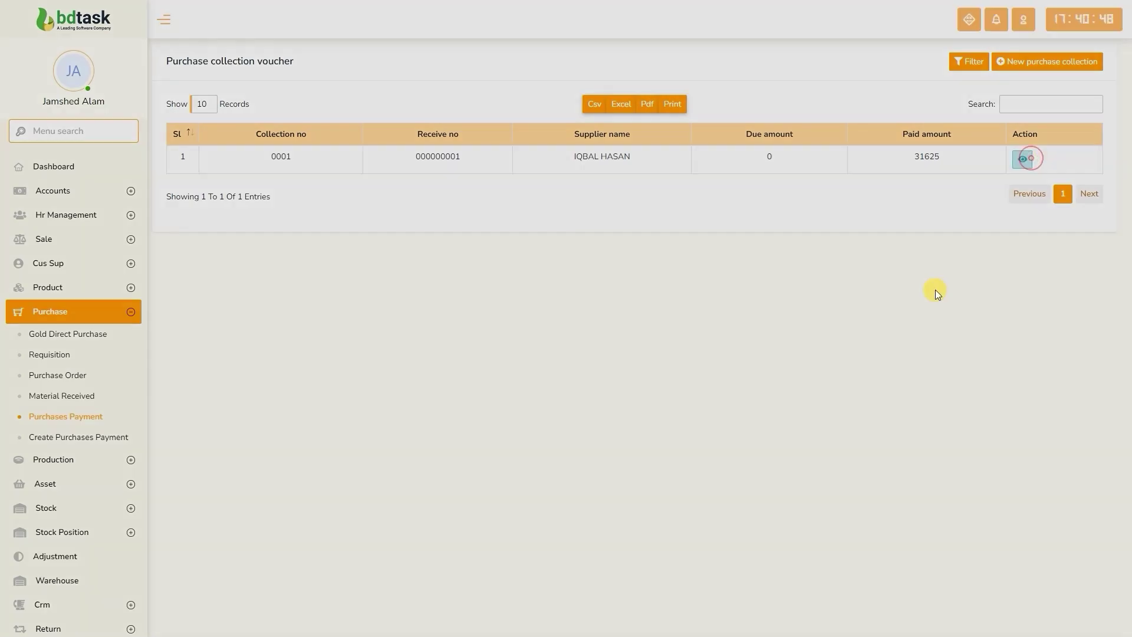
{"action": "left_click", "coordinate": [757, 422]}
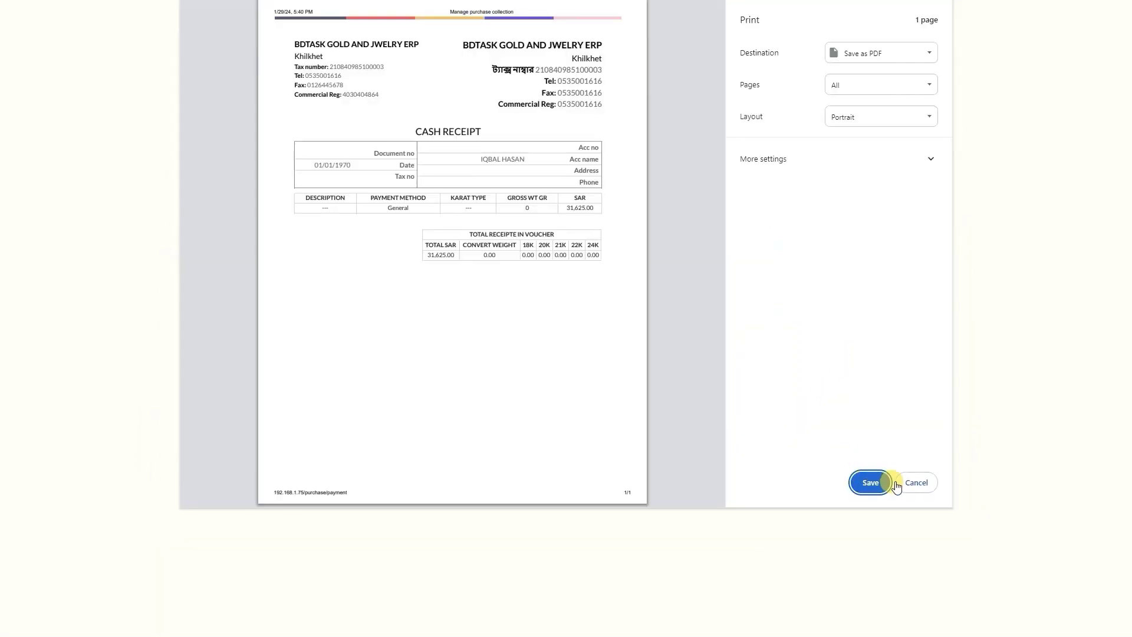
{"action": "left_click", "coordinate": [914, 479]}
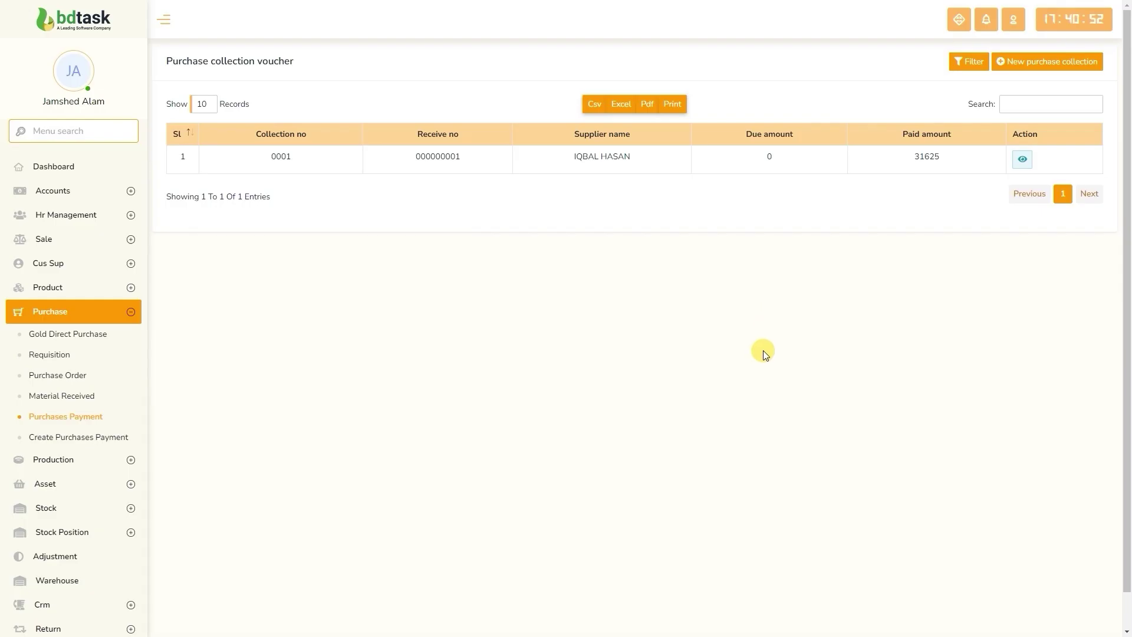